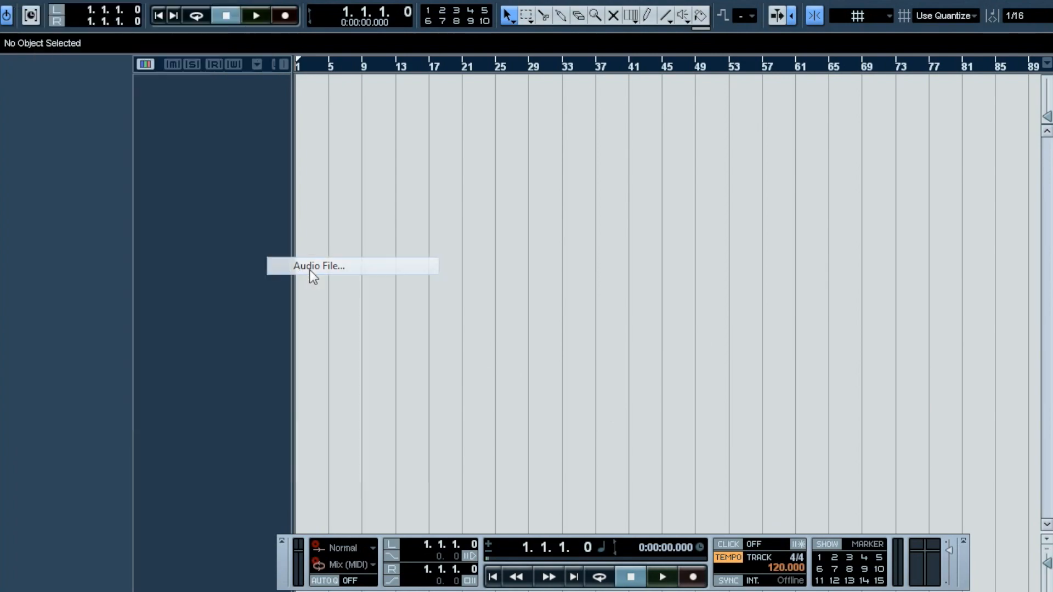
Import the audio files 1 - sample, 2 - beat, 3 - rap1 and 4 - rap2, each on a different track
click(159, 129)
shift+click(147, 83)
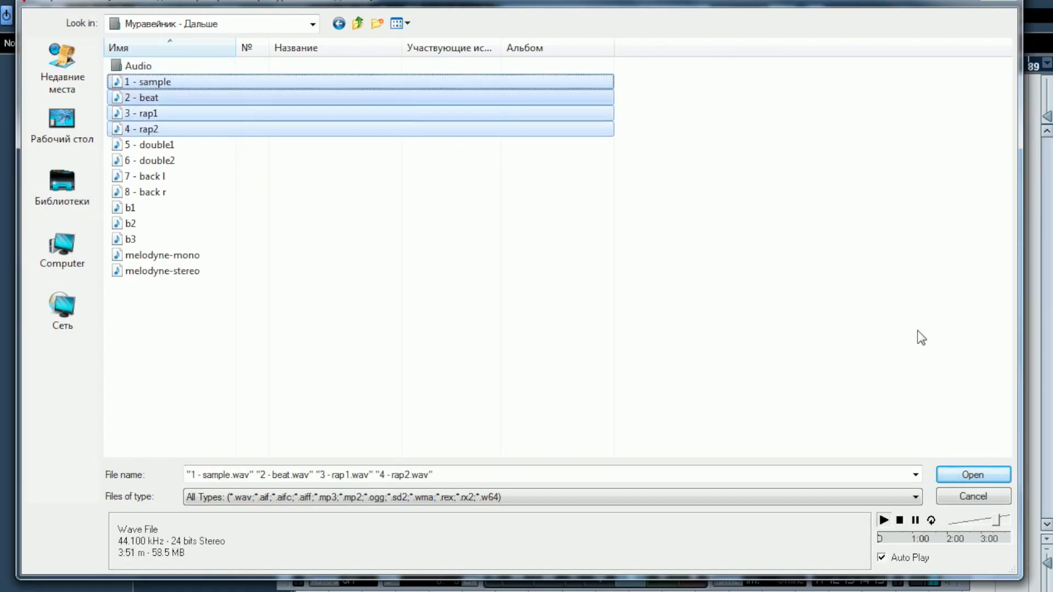
click(965, 476)
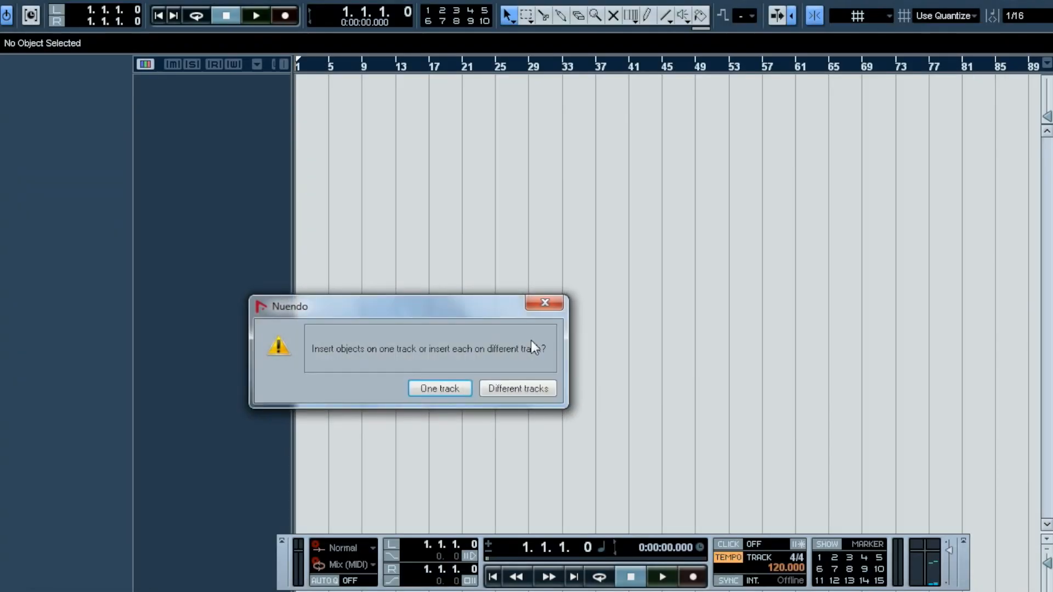
click(519, 390)
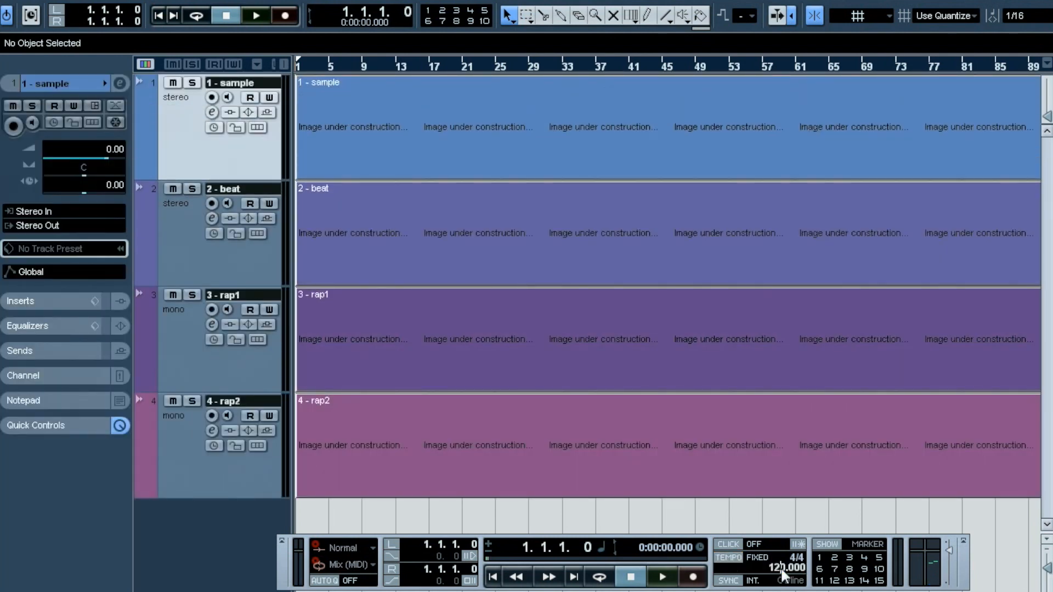
Set the fixed project tempo to 88 and play the imported tracks from about bar 10
text(88)
key(Return)
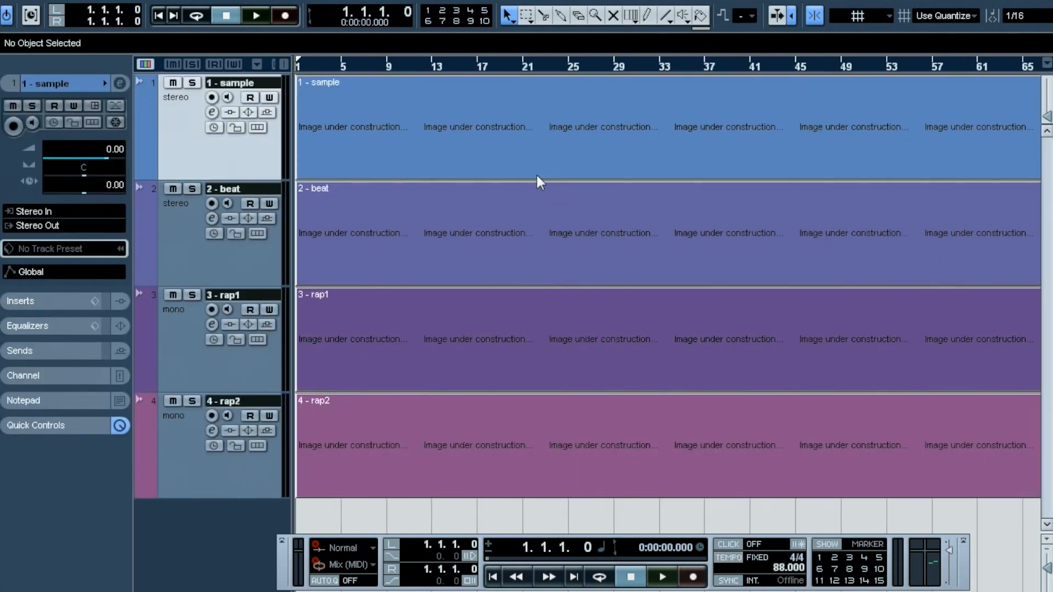
click(404, 60)
key(space)
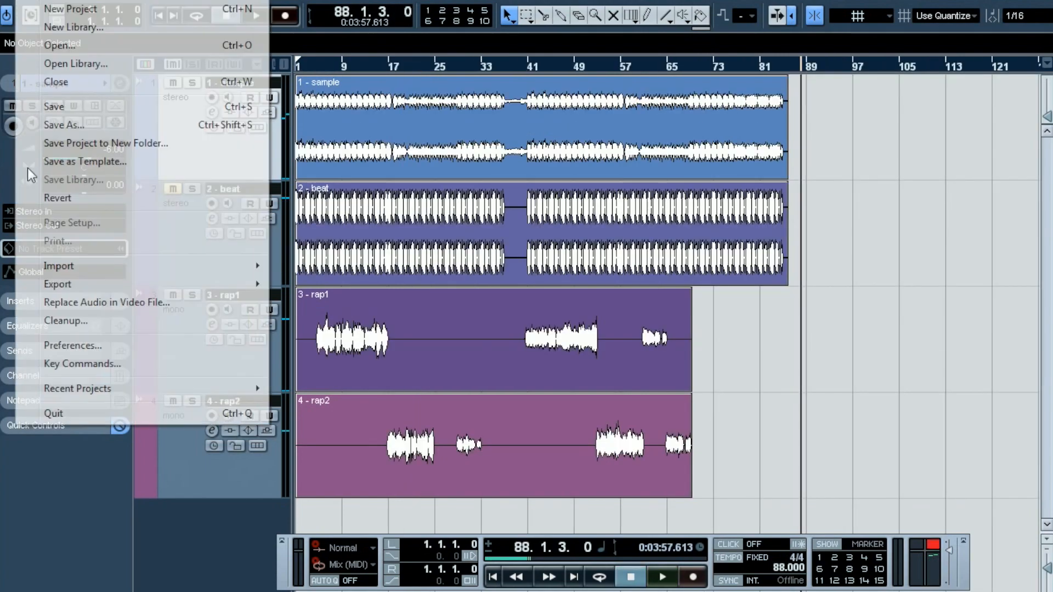
Import the melodyne-mono and melodyne-stereo audio files at bar 88
mouse_move(89, 268)
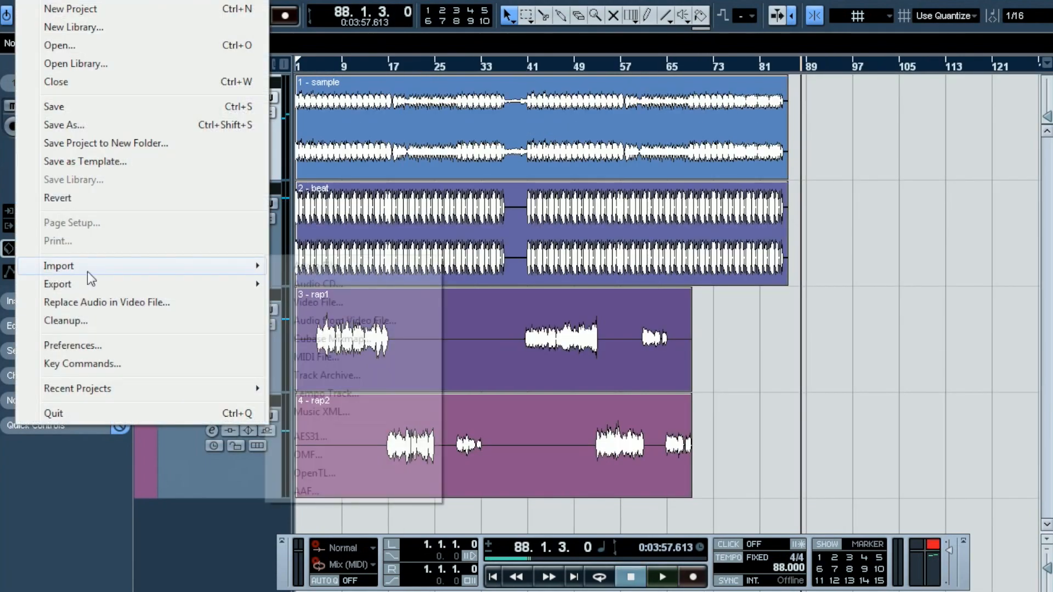
click(323, 265)
drag(164, 328, 190, 281)
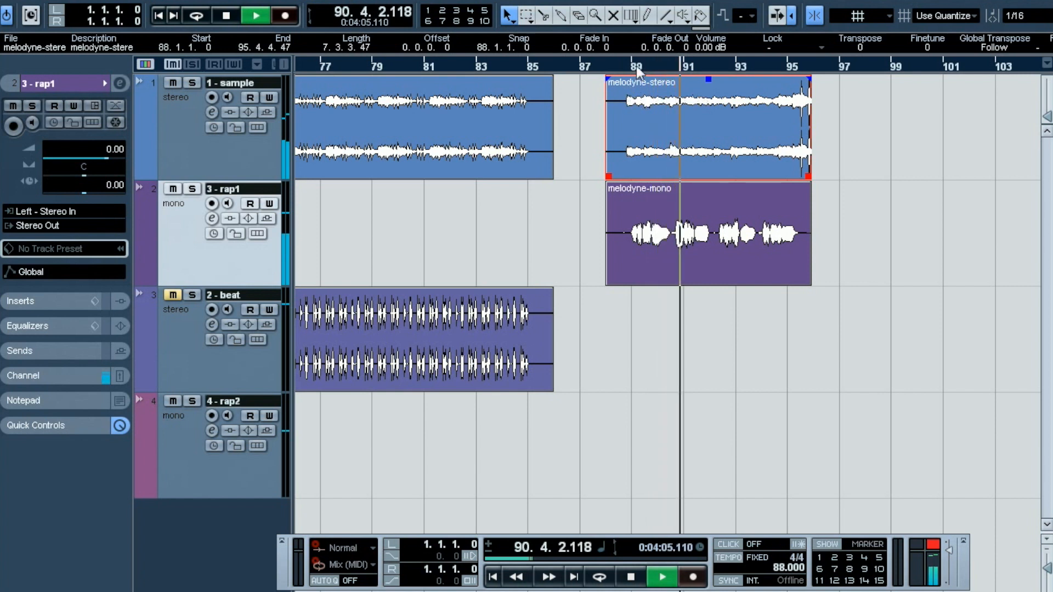
Stop playback, place the cursor just after bar 88 and load Celemony Melodyne in the first insert slot of the 3 - rap1 track
key(space)
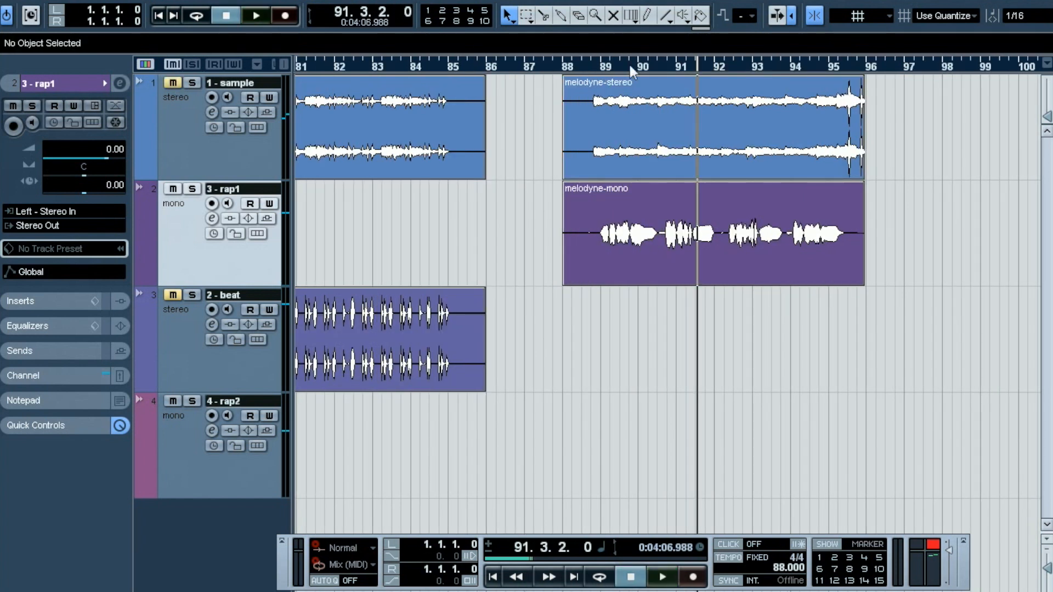
drag(580, 64, 574, 65)
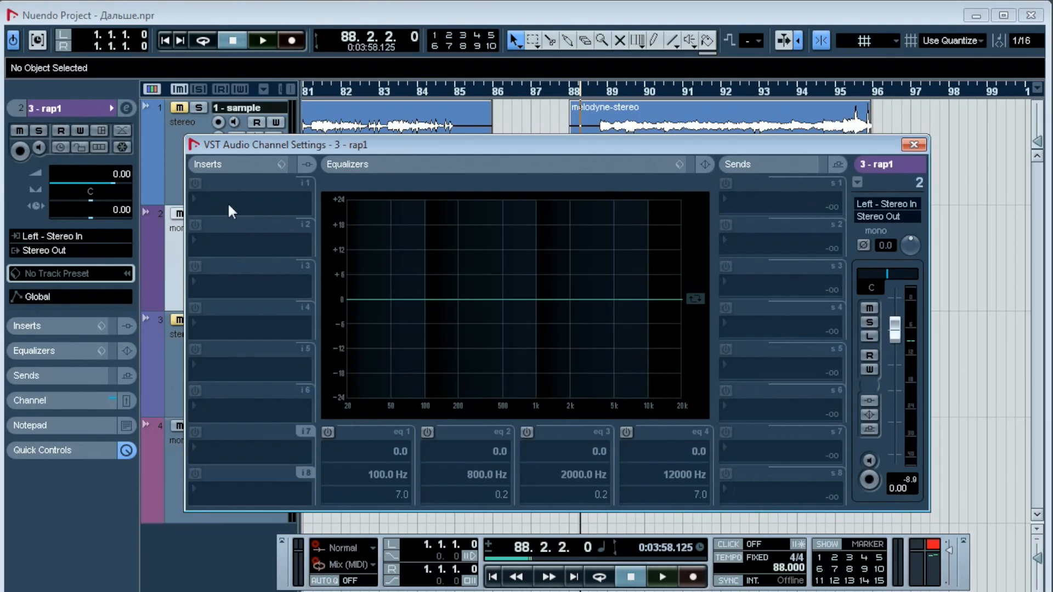
click(228, 202)
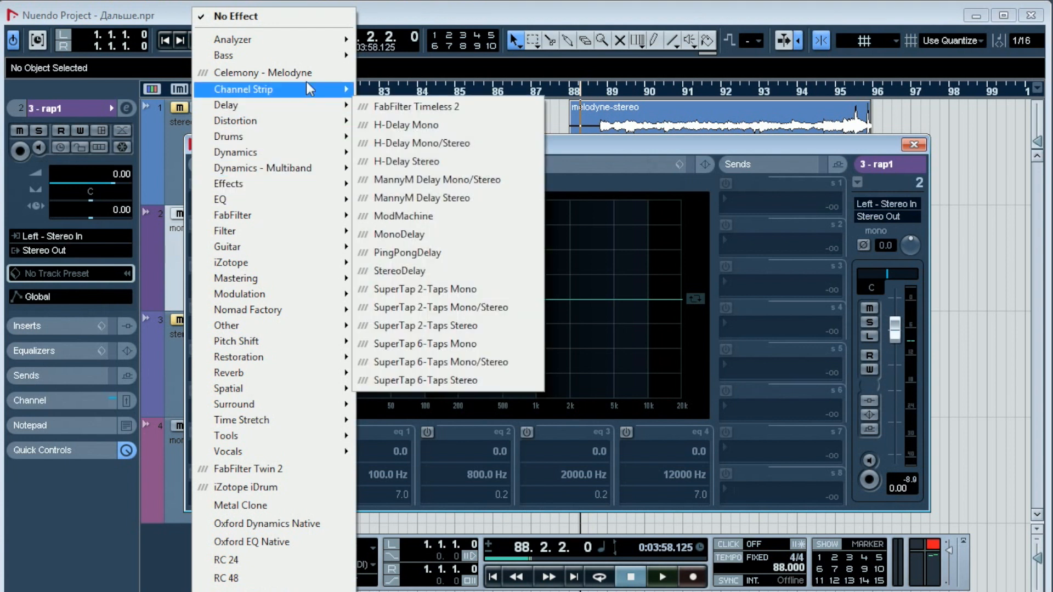
click(308, 74)
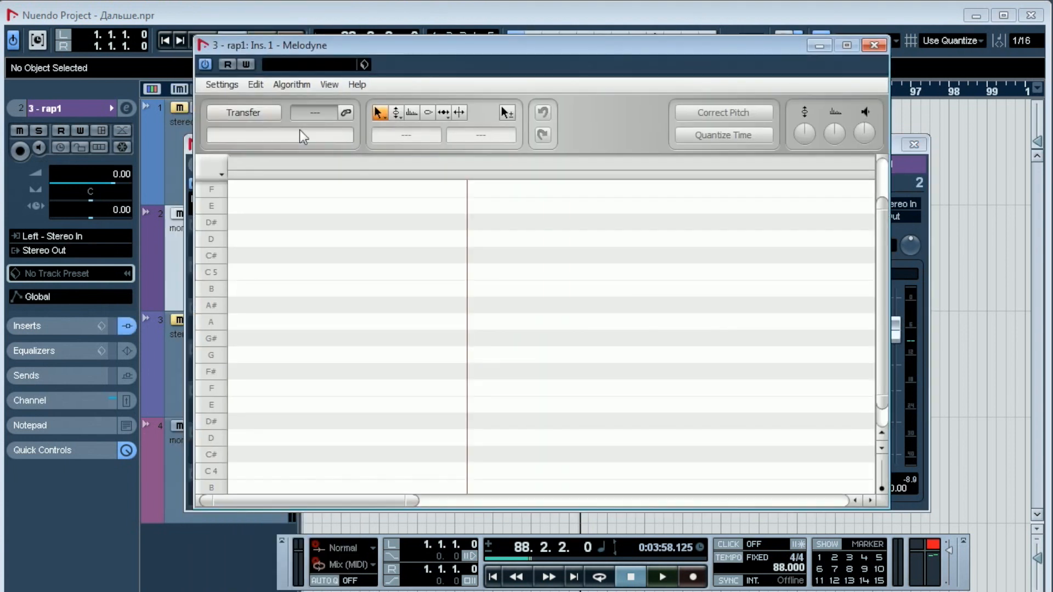
Transfer the melodyne-mono vocal into Melodyne by playing it from just after bar 88 to its end
click(253, 114)
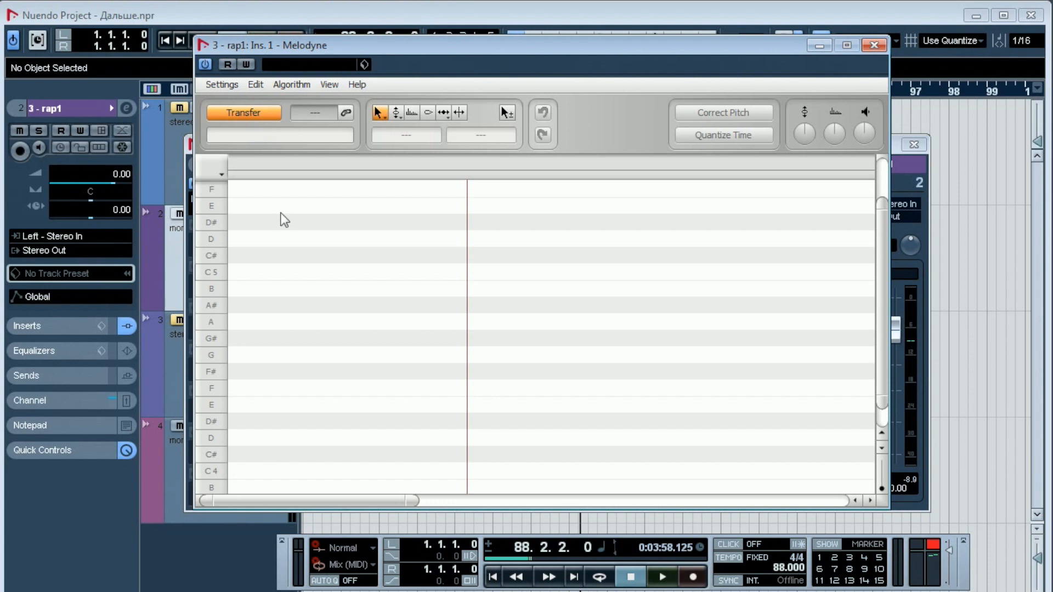
click(661, 577)
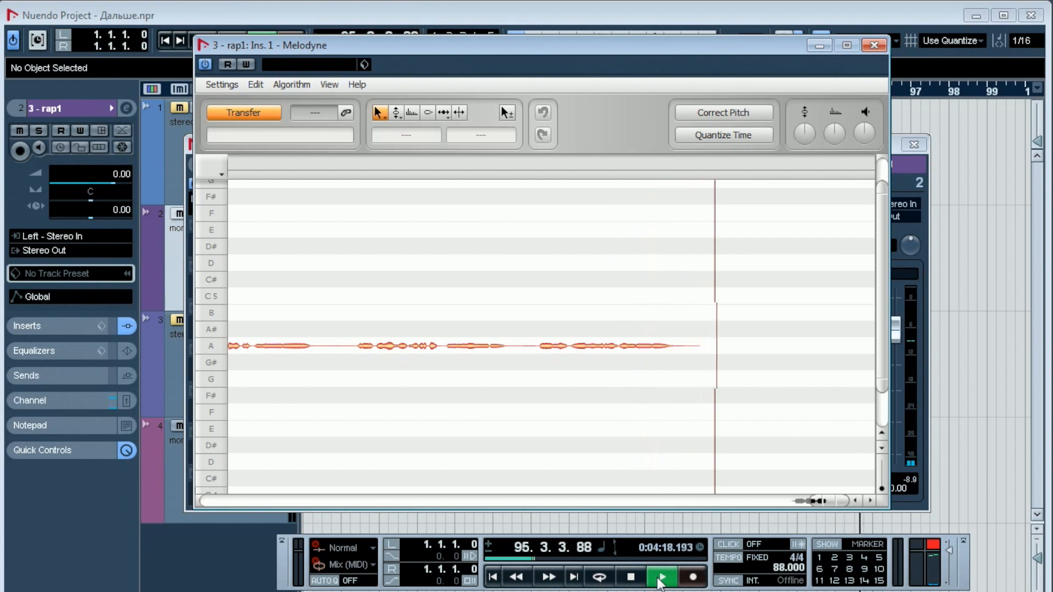
key(space)
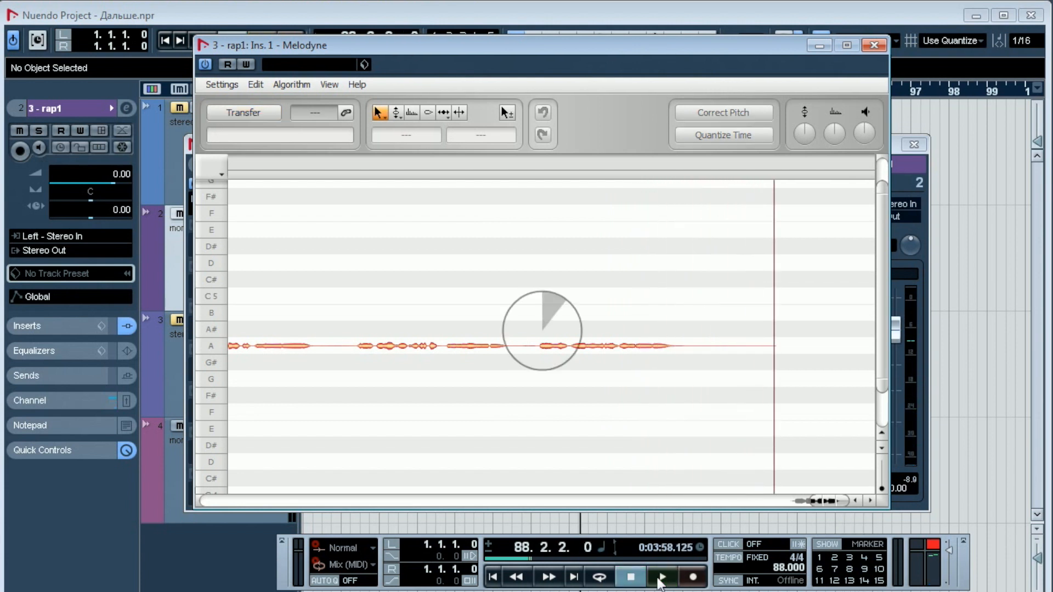
Set the pitch deviation of each note in the first vocal phrase, bars 88 to 90, to 0 ct and play the phrase back
drag(830, 502, 806, 503)
key(space)
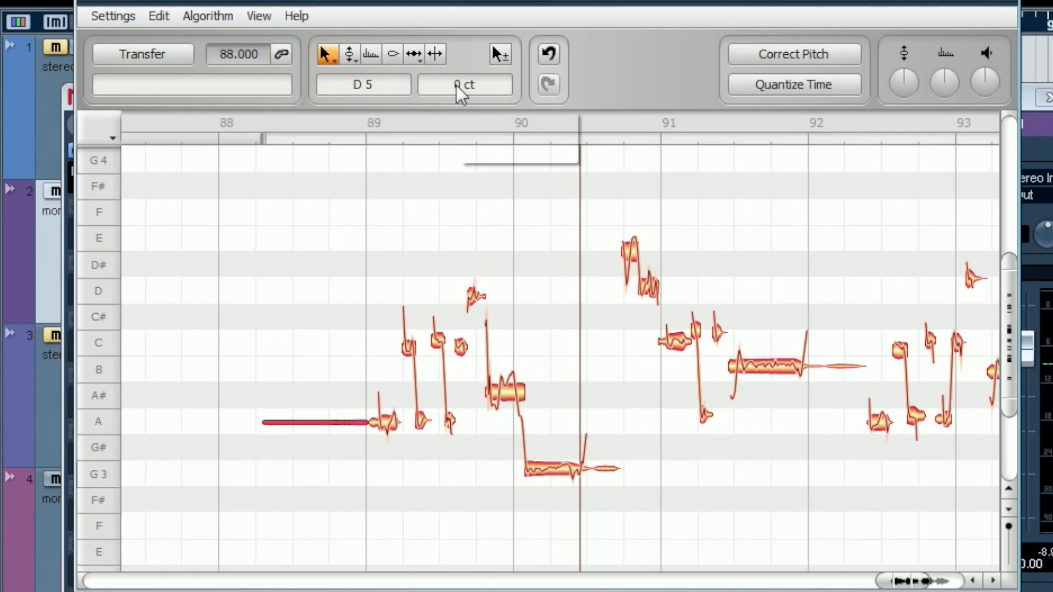
key(Right)
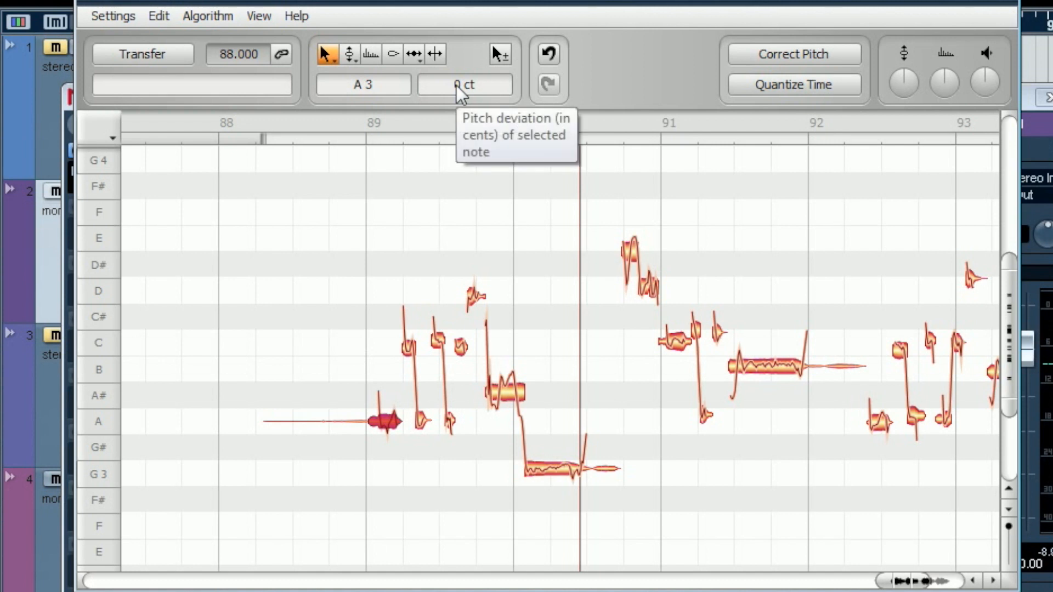
key(Right)
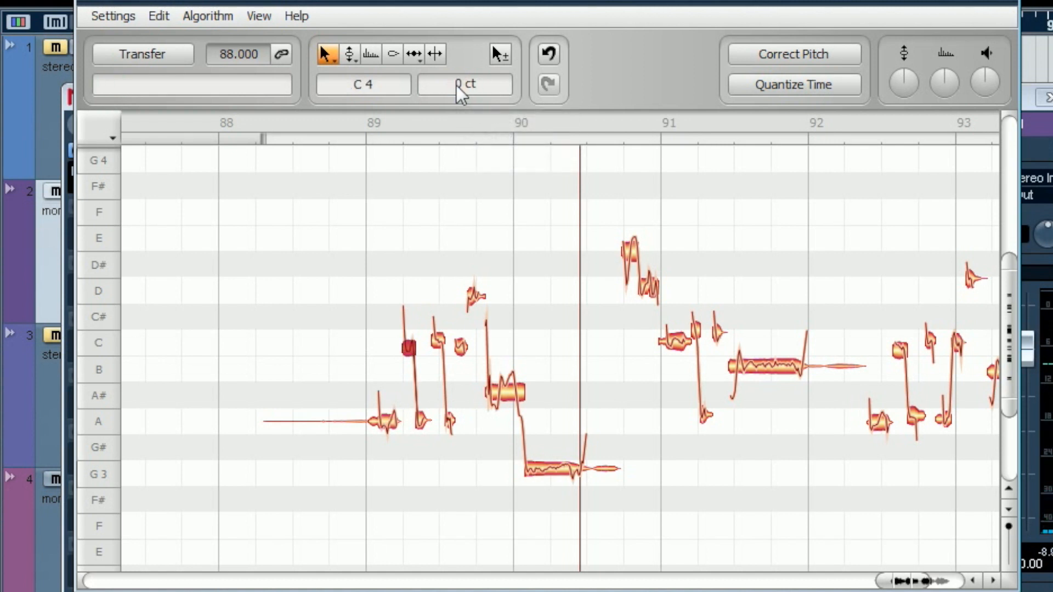
key(Right)
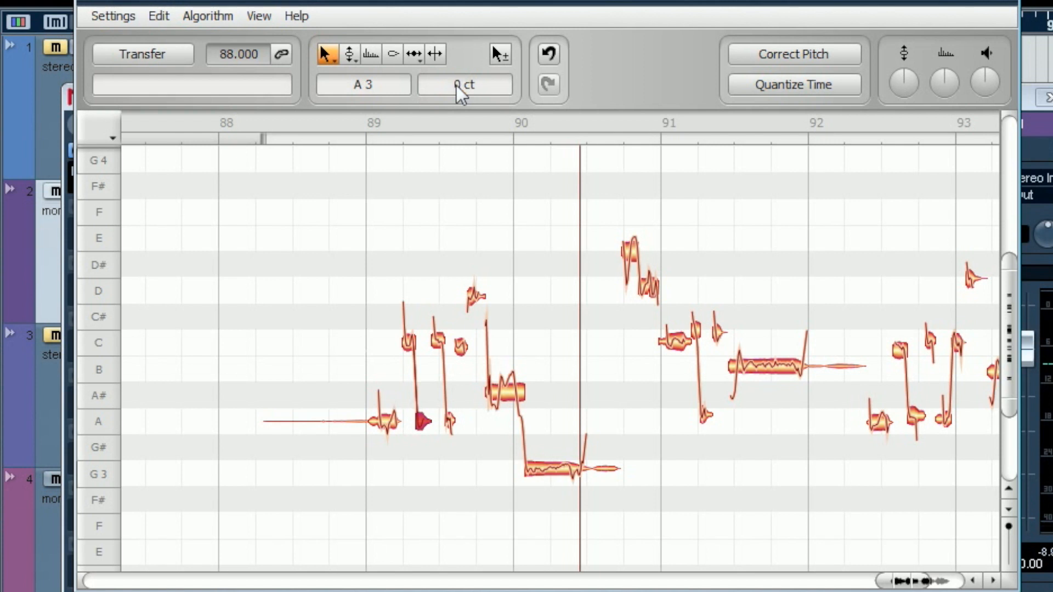
key(Right)
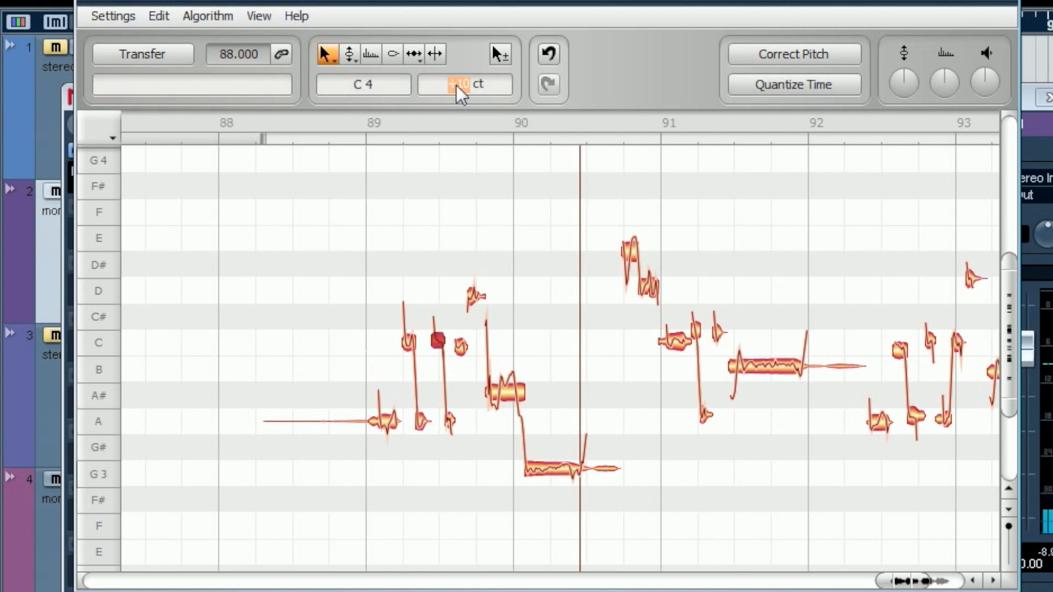
key(Right)
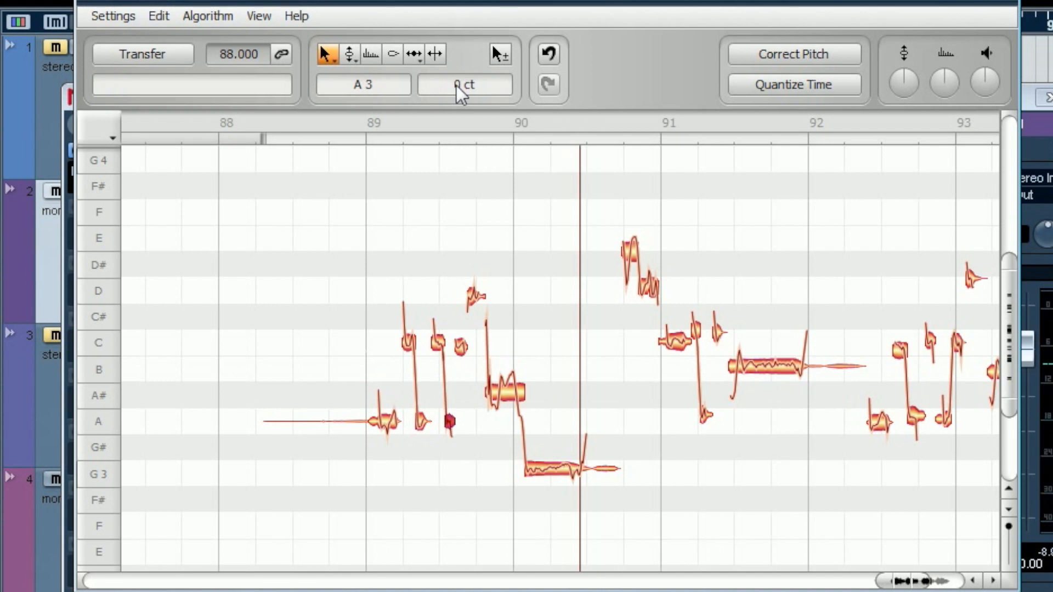
key(Right)
key(Right)
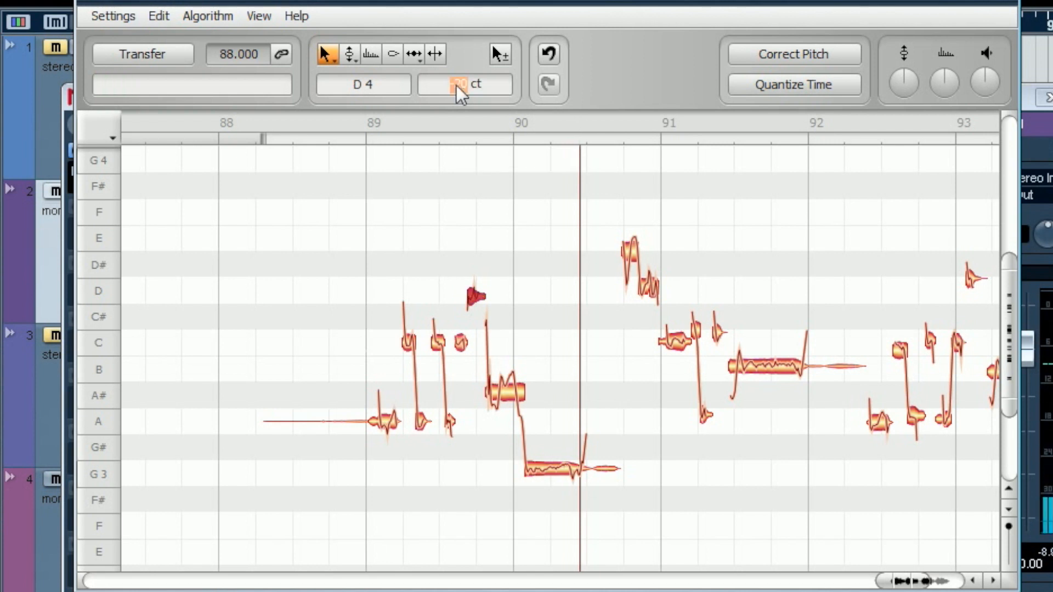
key(Right)
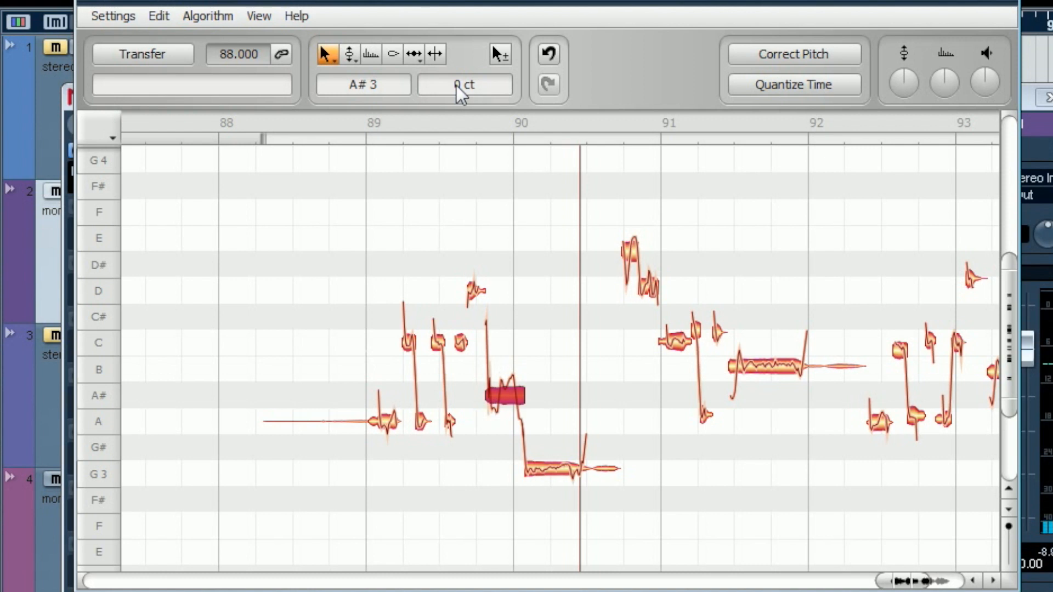
key(Right)
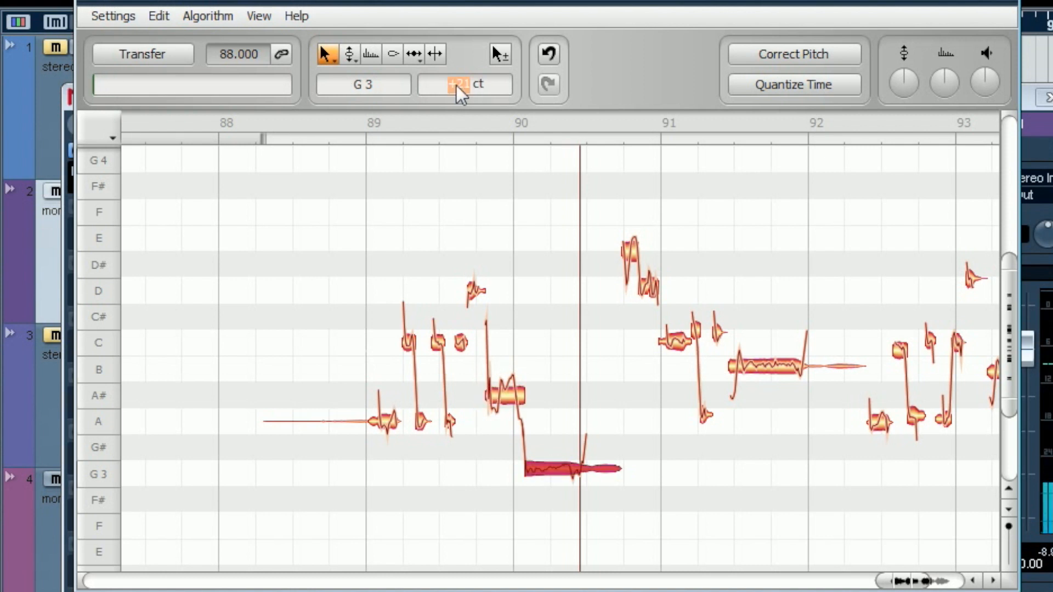
key(Return)
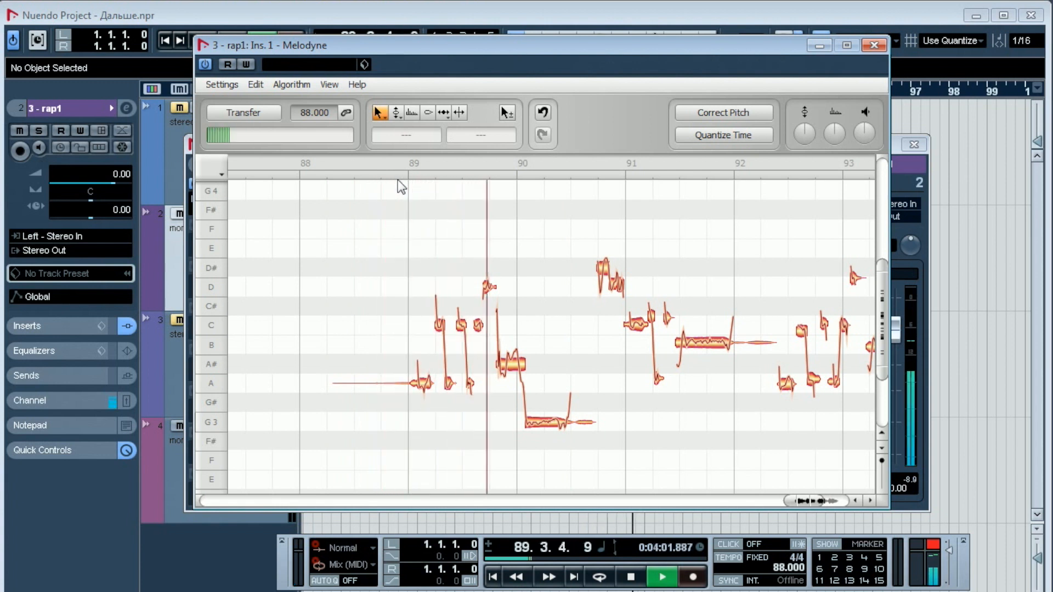
key(space)
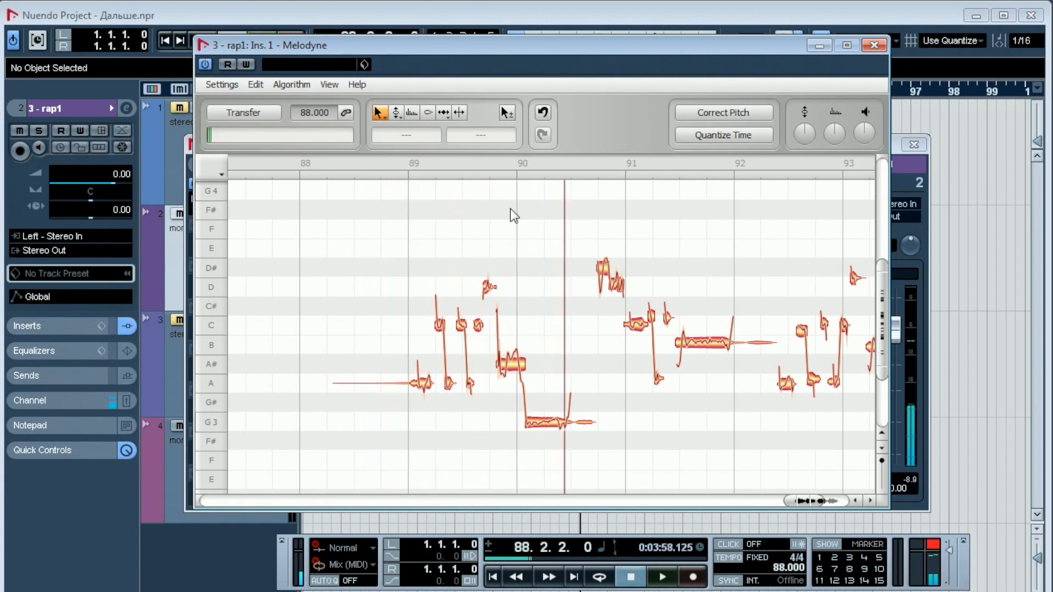
Select all notes of the first vocal phrase, transpose them up one semitone and listen to the result
drag(574, 203, 405, 442)
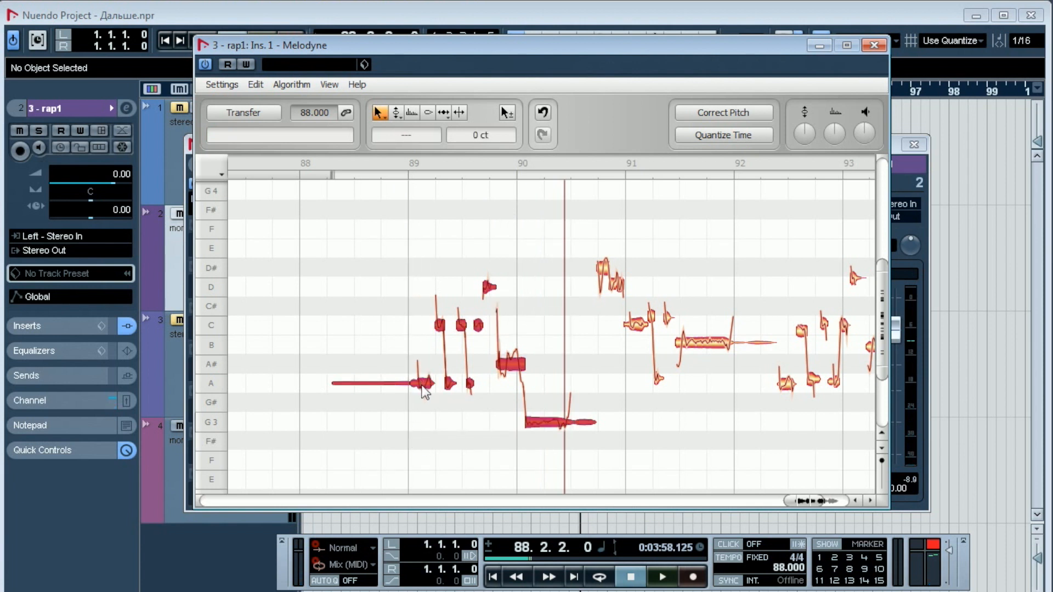
drag(424, 370, 423, 364)
key(space)
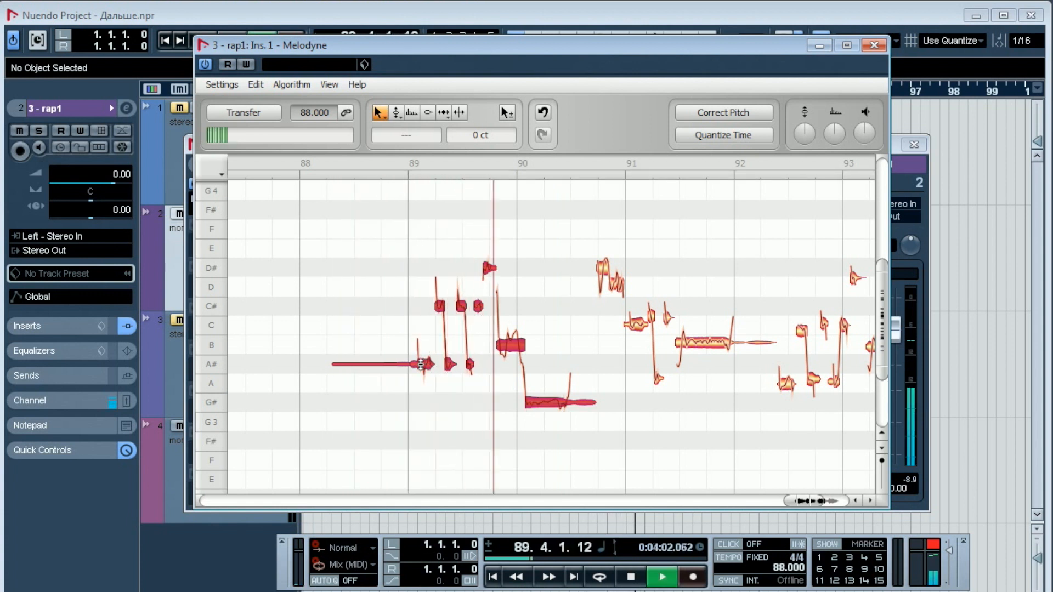
key(space)
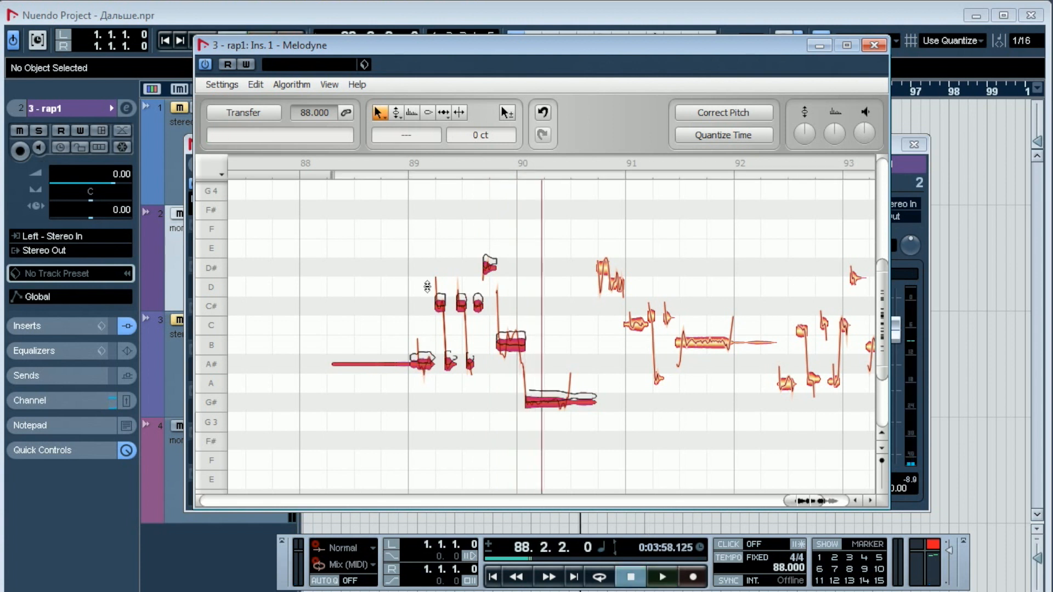
Transpose the selected first phrase up another four semitones, moving its opening note to D, and listen to it
drag(427, 286, 428, 286)
key(space)
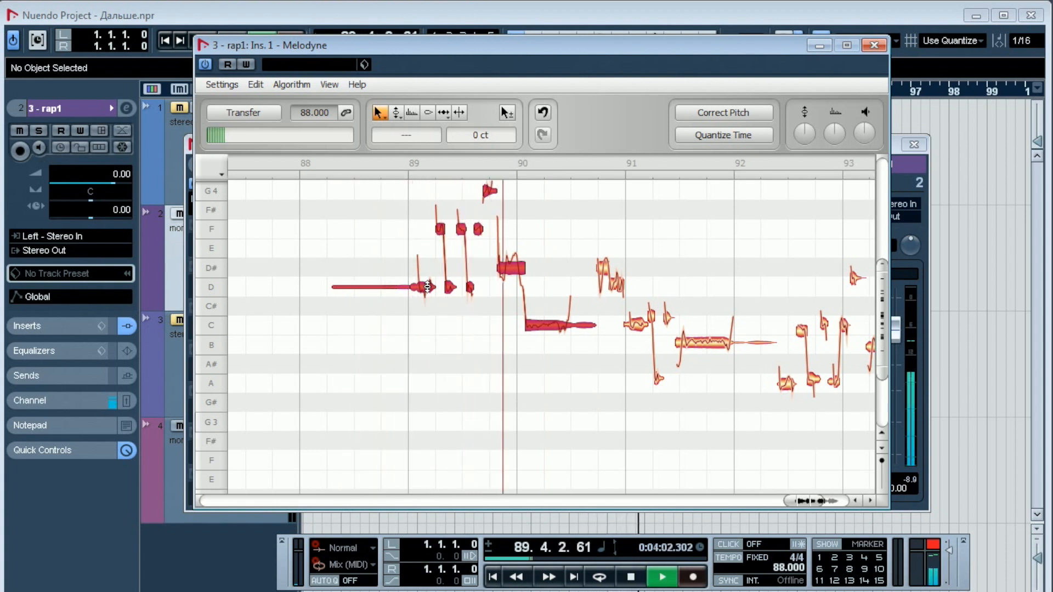
key(space)
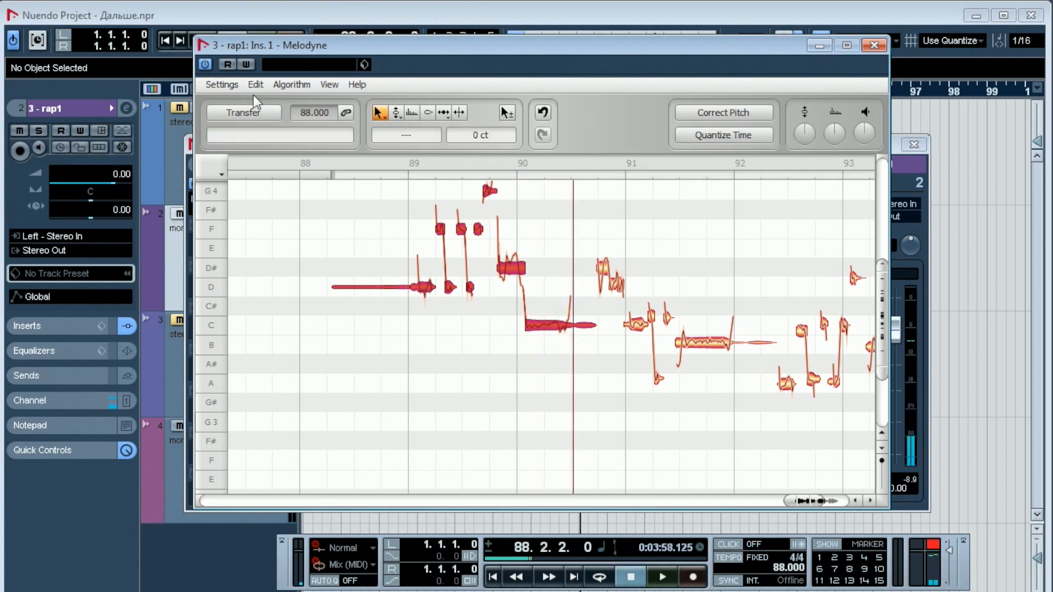
Undo both transpositions of the first vocal phrase
click(255, 85)
click(260, 97)
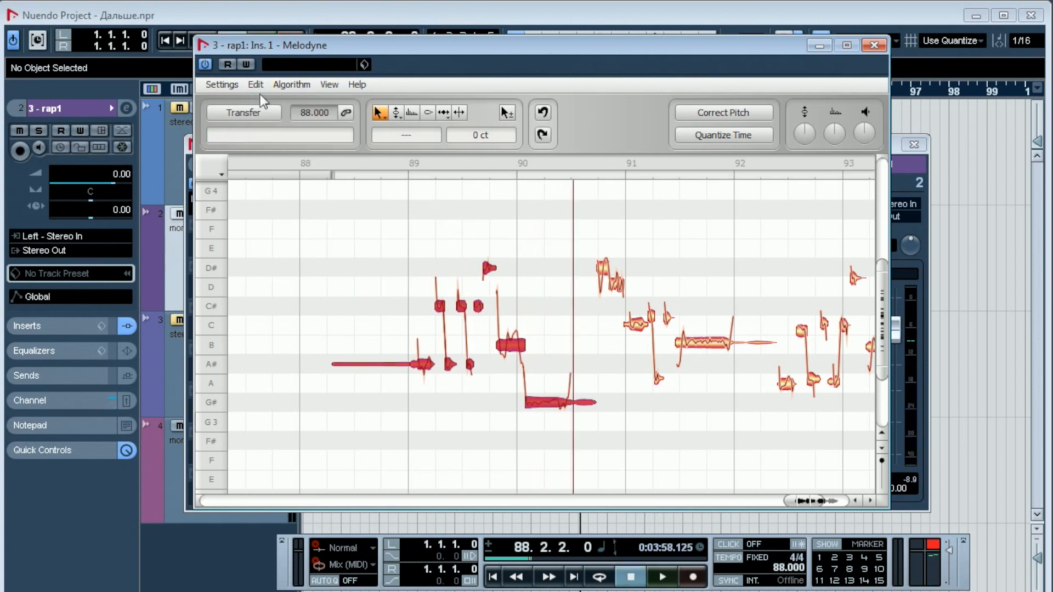
click(255, 84)
click(264, 97)
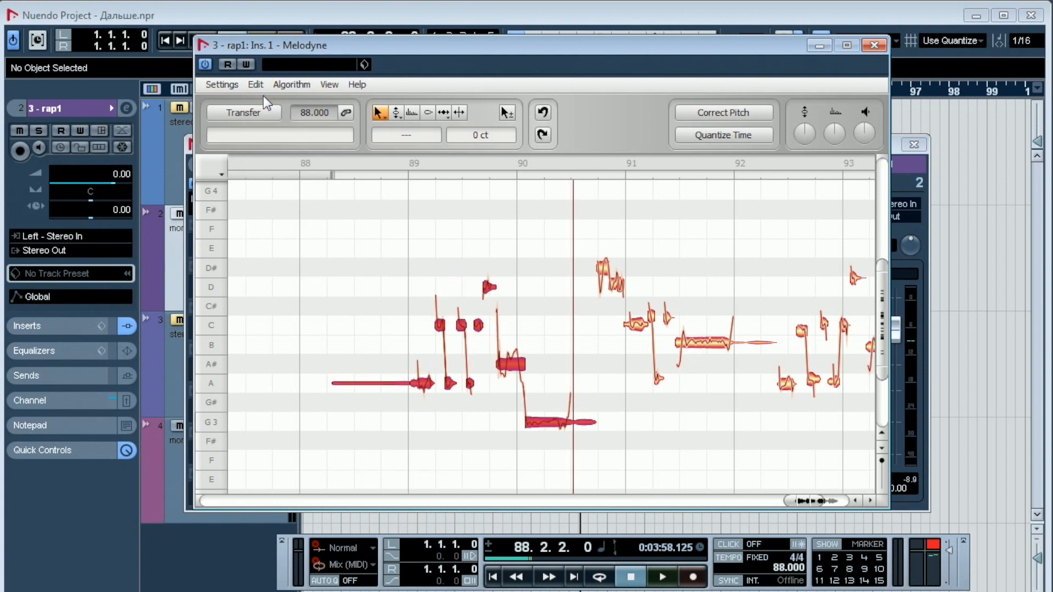
Play the second vocal phrase and set the pitch deviation of its notes, from D 4 before bar 91 to the closing B 3, to 0 ct
key(space)
click(519, 273)
key(space)
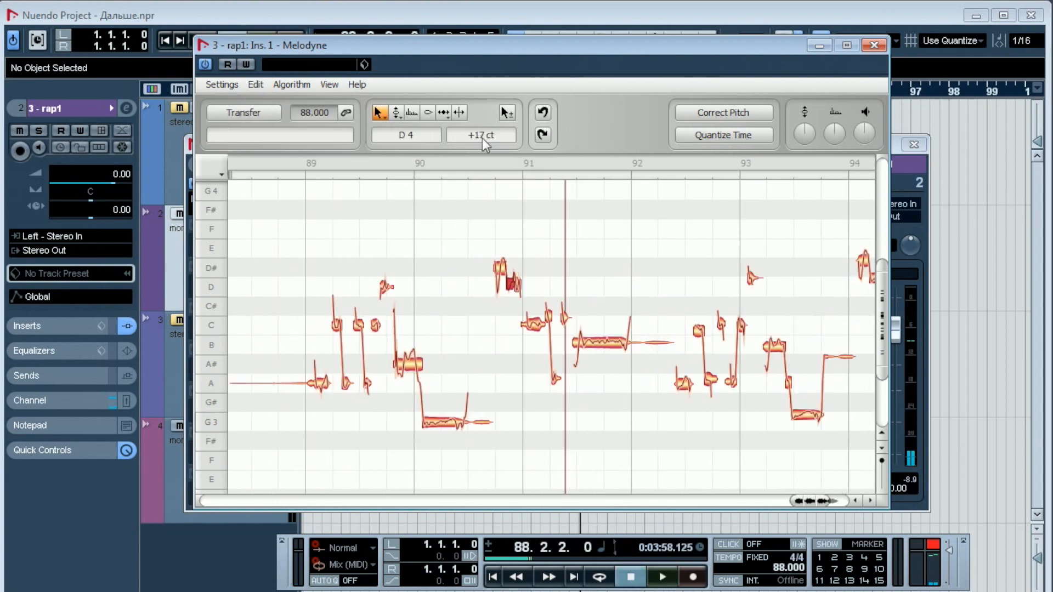
key(Right)
text(0)
key(Return)
key(Right)
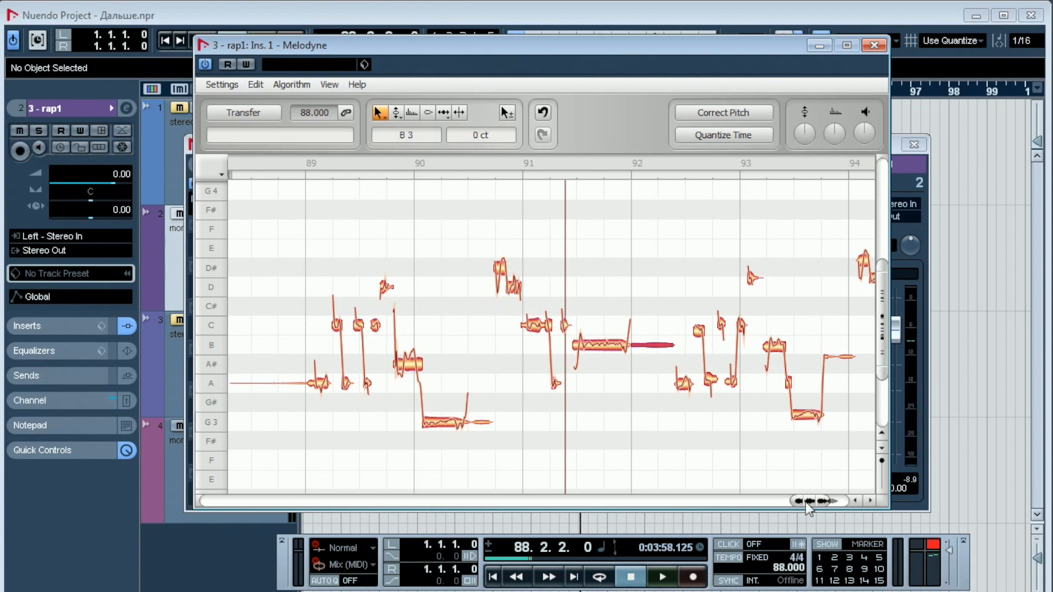
Set the pitch deviation of the third vocal phrase's notes, between bars 92 and 94, to 0 ct
drag(811, 500, 829, 501)
key(Right)
key(Right)
double_click(476, 139)
text(0)
key(Return)
double_click(476, 140)
text(0)
key(Return)
key(Right)
Set the pitch deviation of the fourth vocal phrase's notes, from D 4 after bar 94 to the closing B 3, to 0 ct
double_click(476, 139)
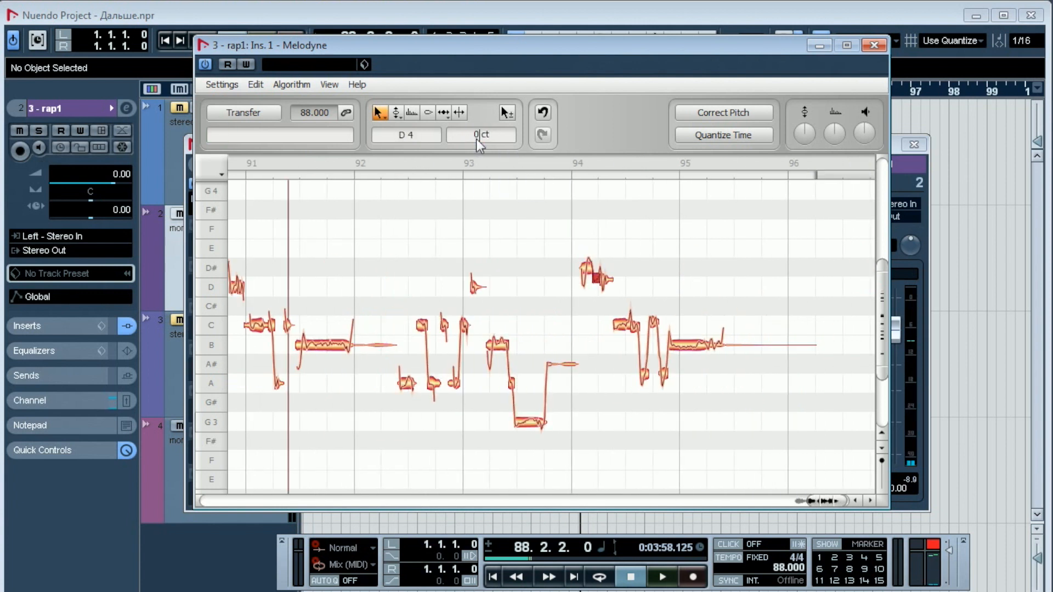
text(0)
key(Return)
key(Right)
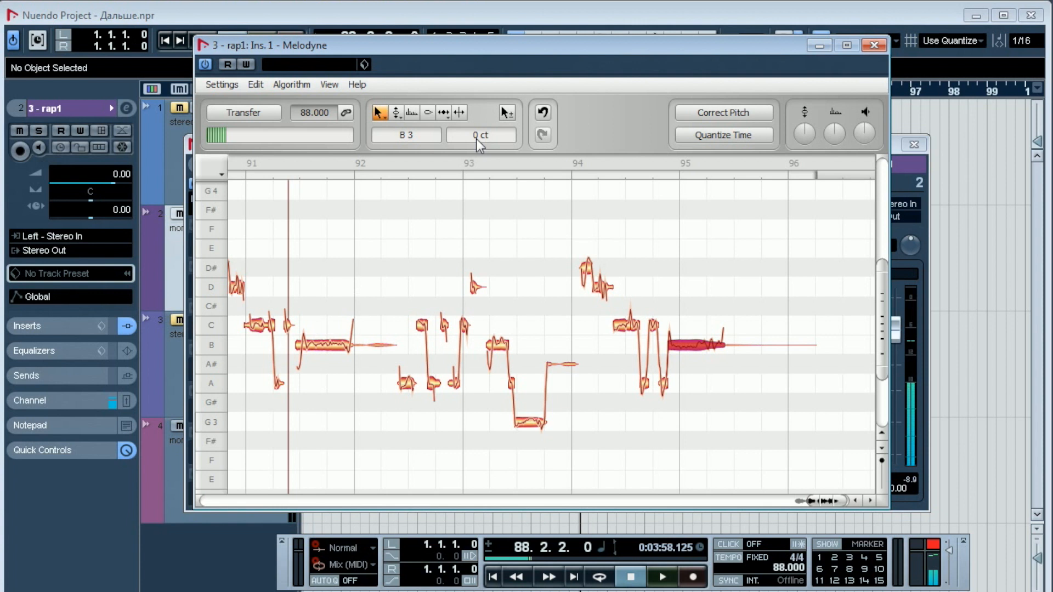
key(Return)
key(Right)
double_click(476, 140)
text(0)
key(Return)
Play the corrected vocal from the first phrase and listen to it
drag(829, 501, 806, 500)
key(space)
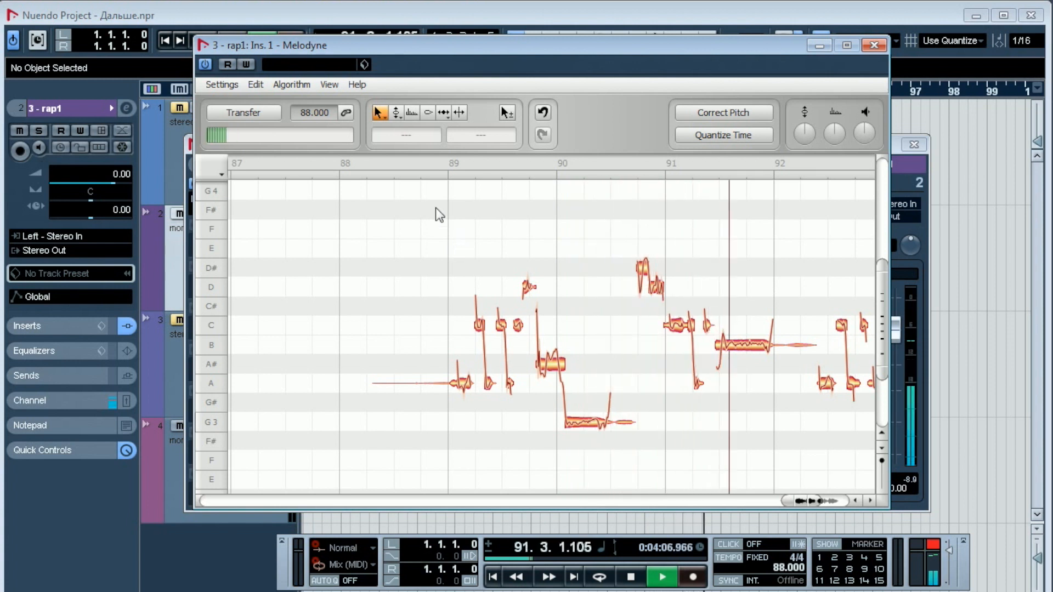
key(space)
Split the long A# 3 note across bar 90 into three notes with the note separation tool
drag(549, 167, 493, 254)
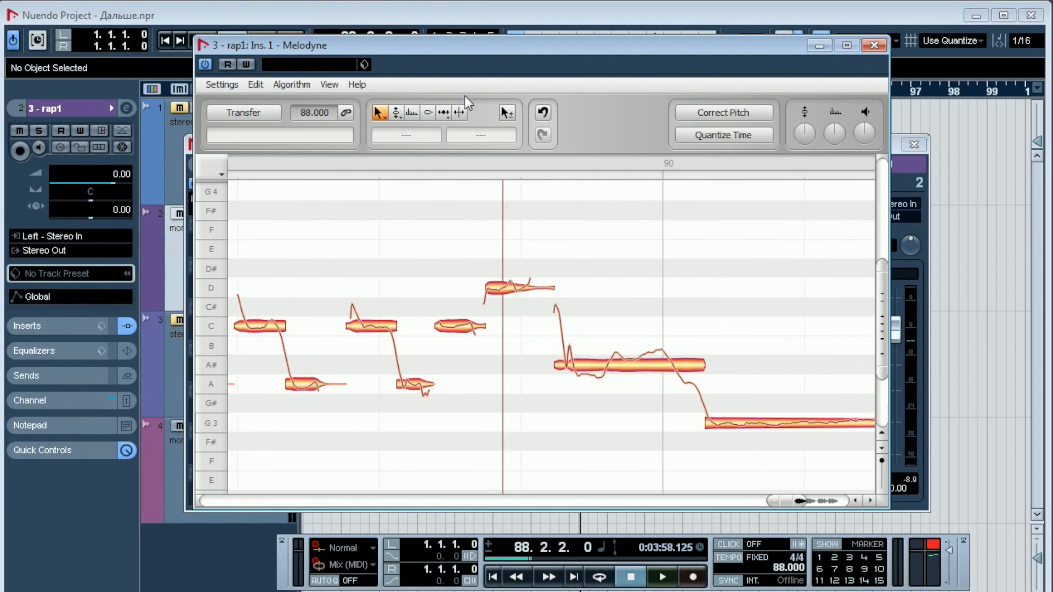
click(460, 112)
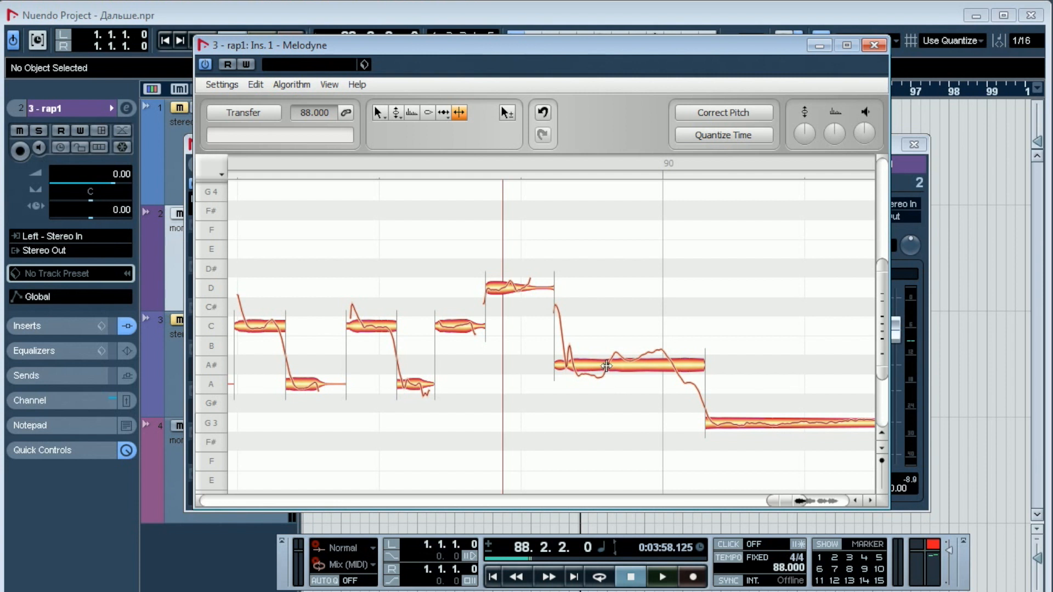
double_click(606, 365)
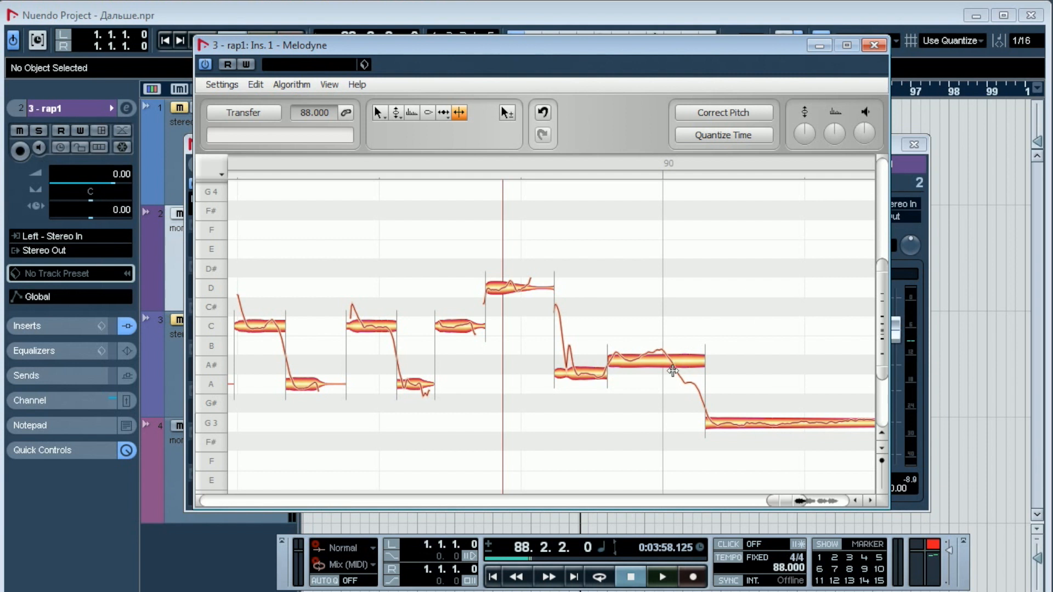
double_click(674, 362)
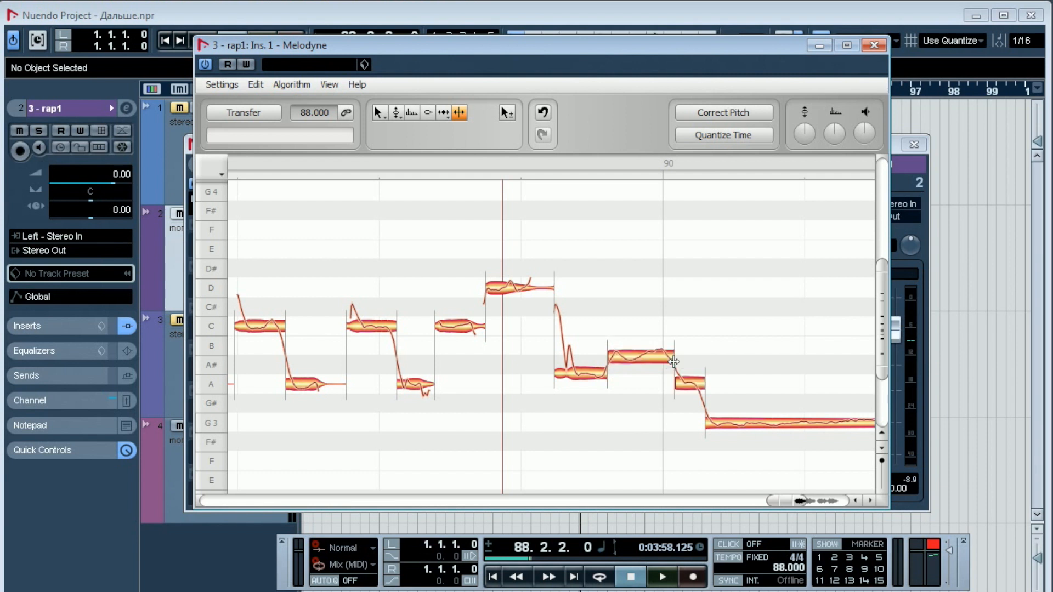
Set the pitch deviation of the three split notes around bar 90 to 0 ct
click(382, 111)
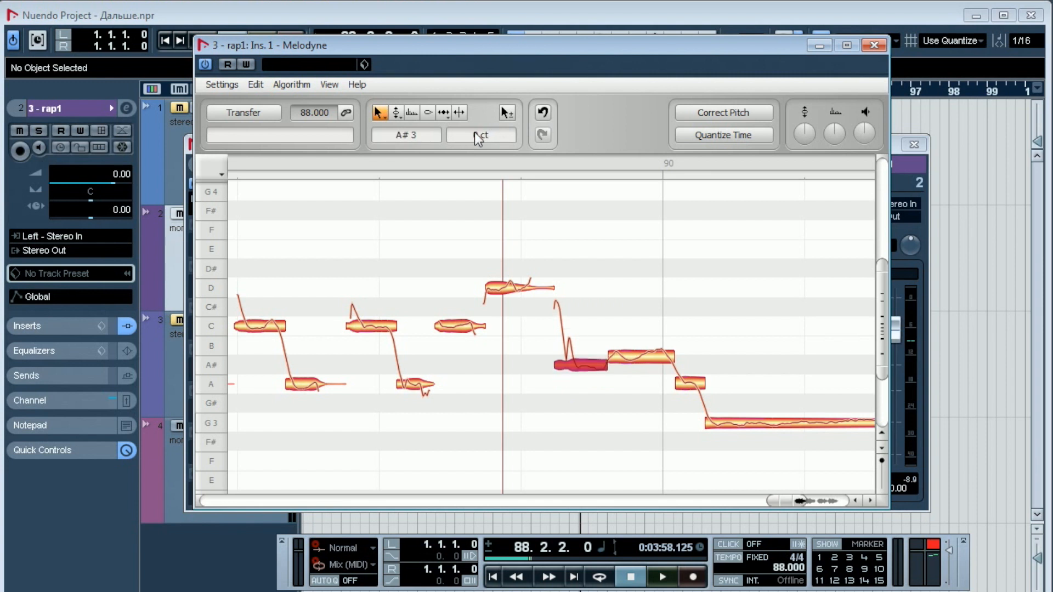
key(Right)
key(Right)
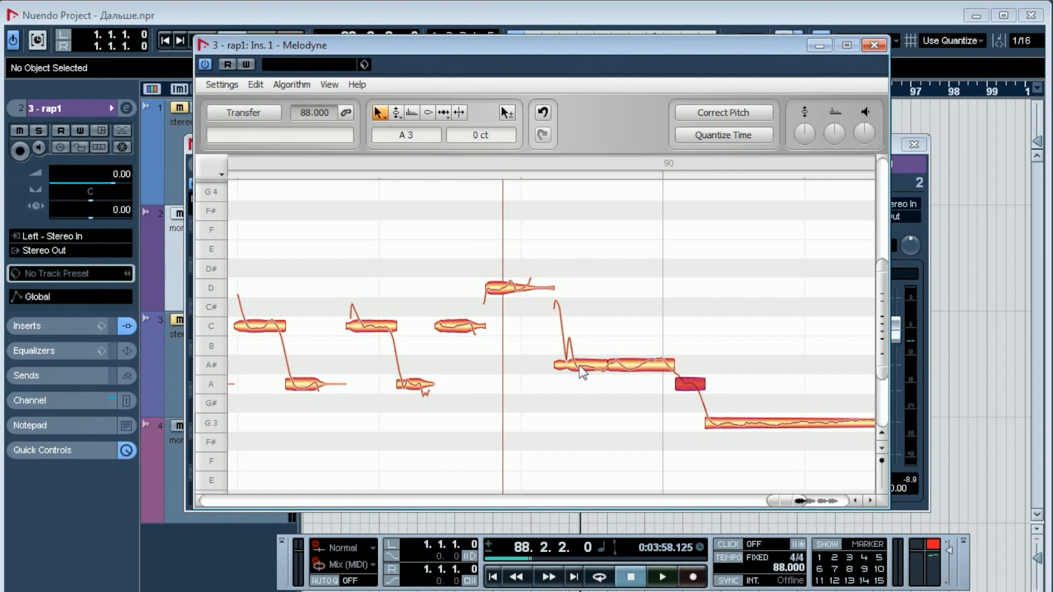
Move the first split note down to A 3 and the middle one up to B 3, and listen to the phrase
drag(579, 366, 582, 383)
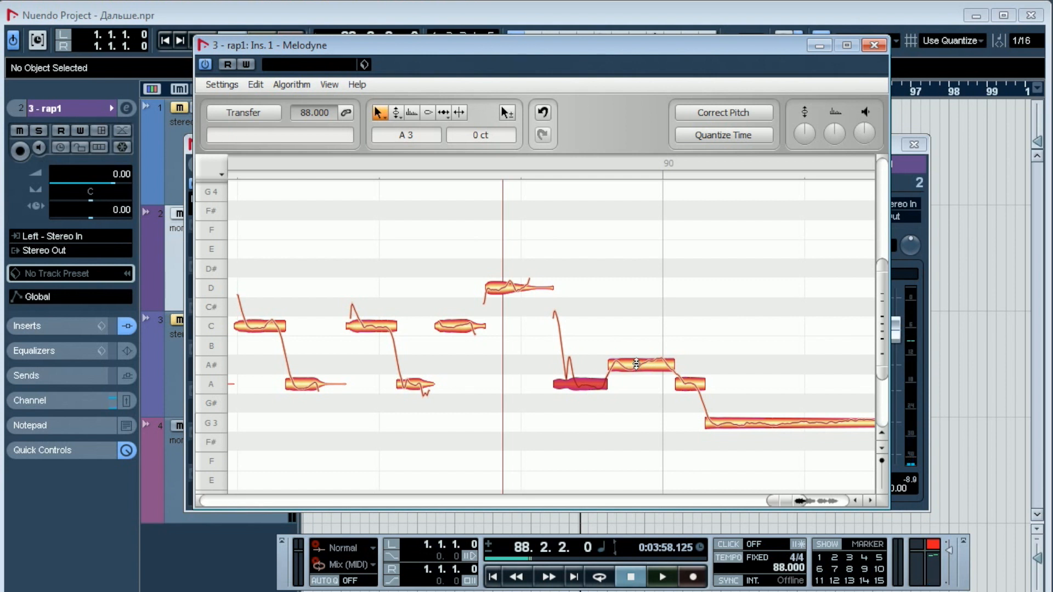
drag(638, 360, 633, 326)
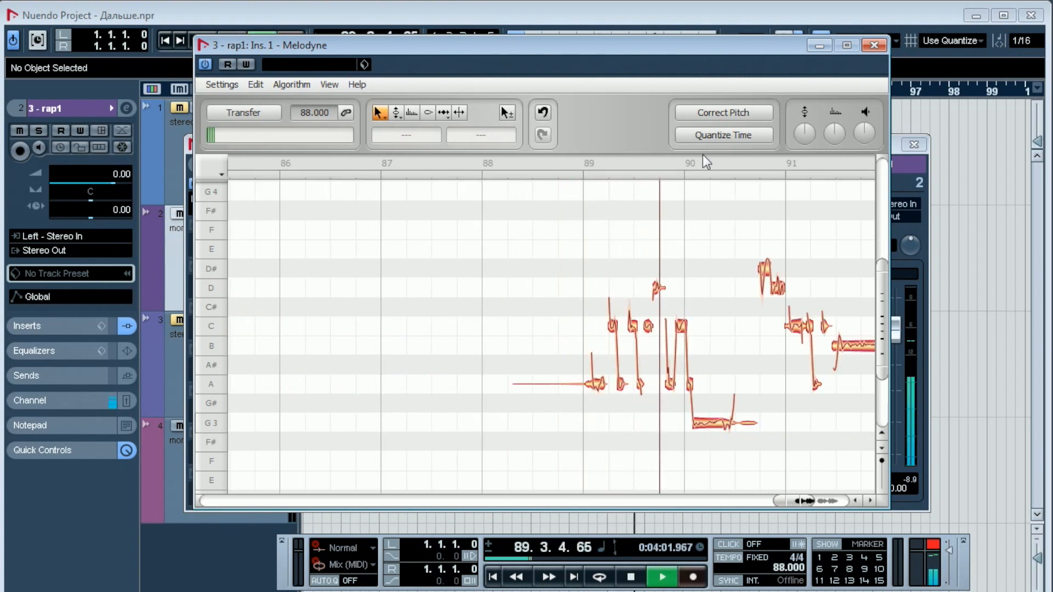
key(space)
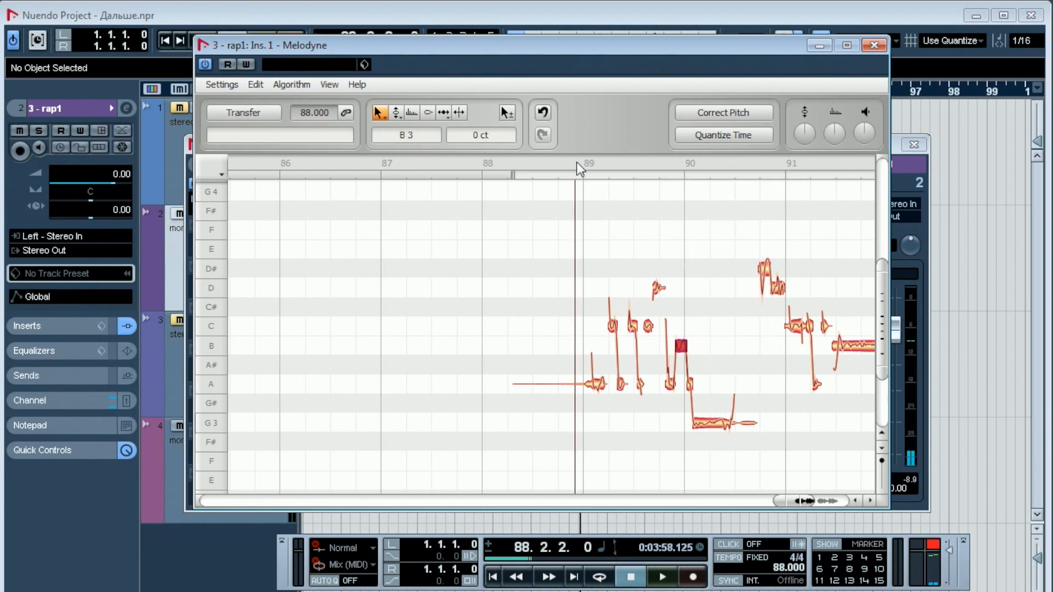
key(space)
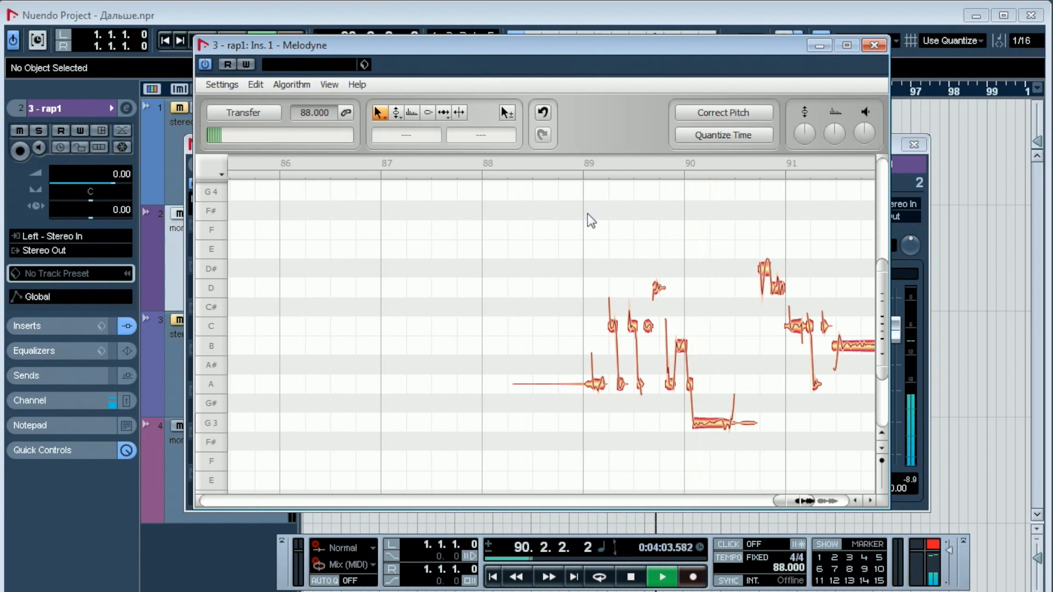
key(space)
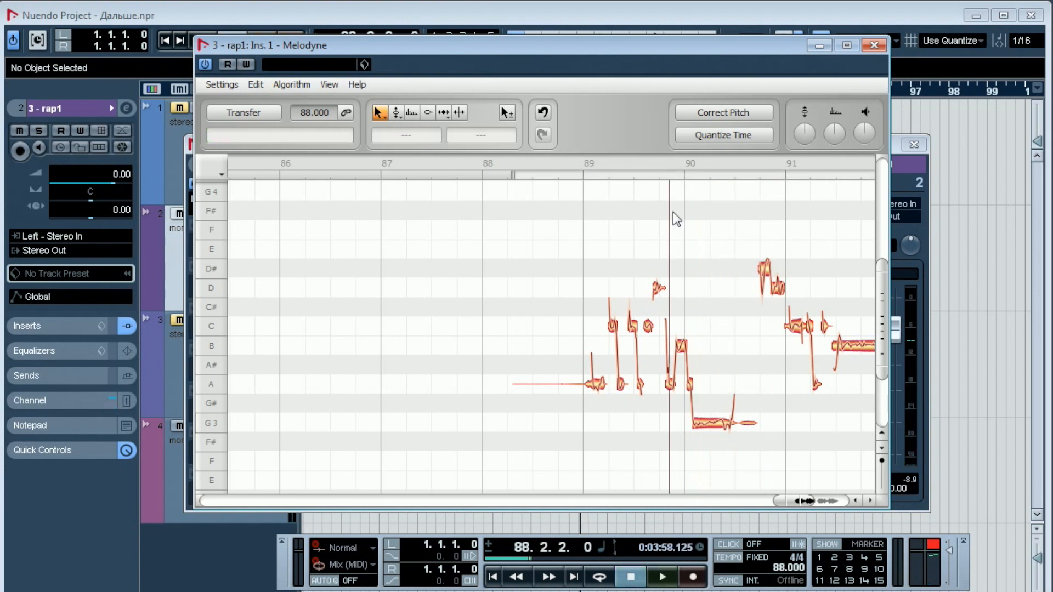
Separate the short opening glide from the A 3 note before bar 90 and move it to B 3 with 0 ct deviation
scroll(674, 216, up, 2)
scroll(670, 231, up, 2)
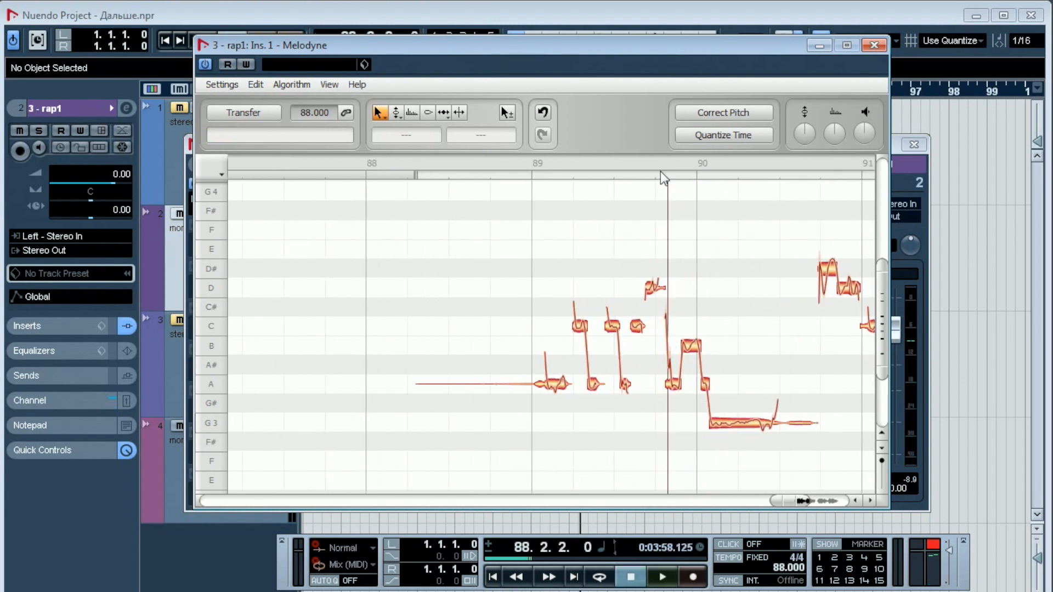
scroll(680, 181, up, 1)
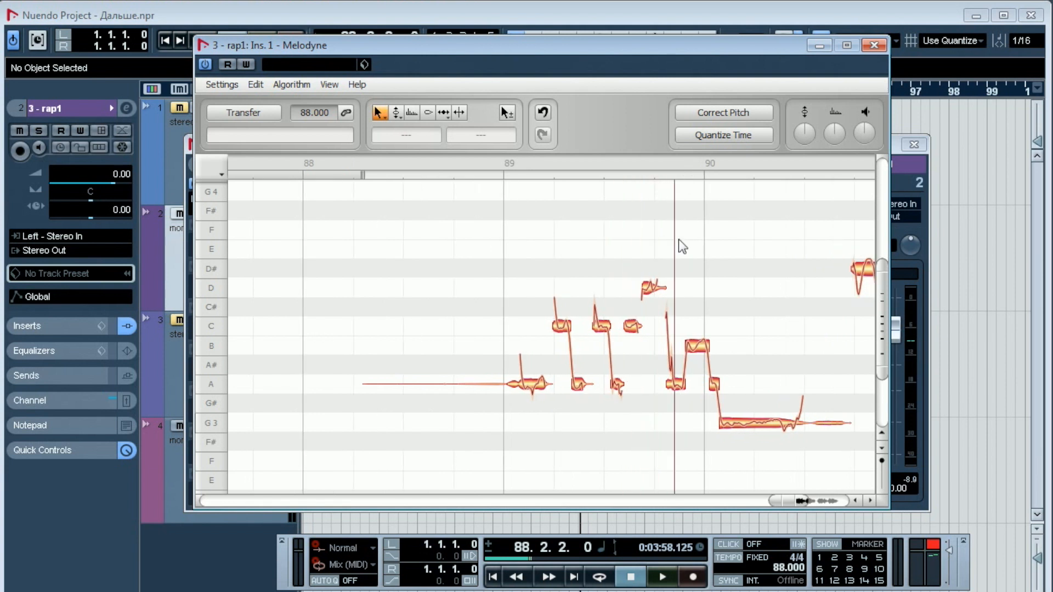
scroll(682, 203, up, 1)
scroll(672, 221, up, 2)
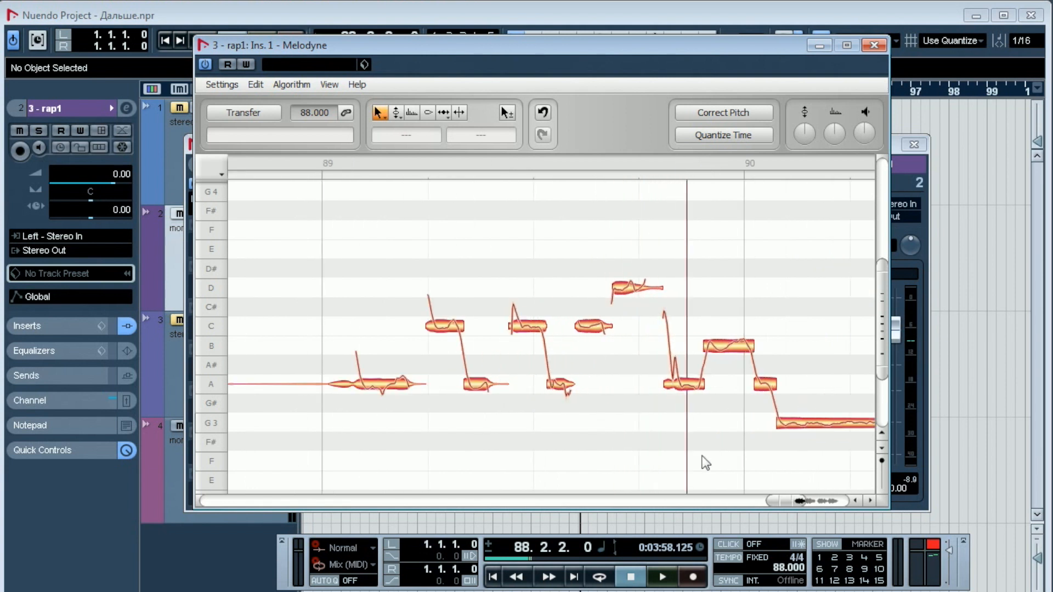
key(F6)
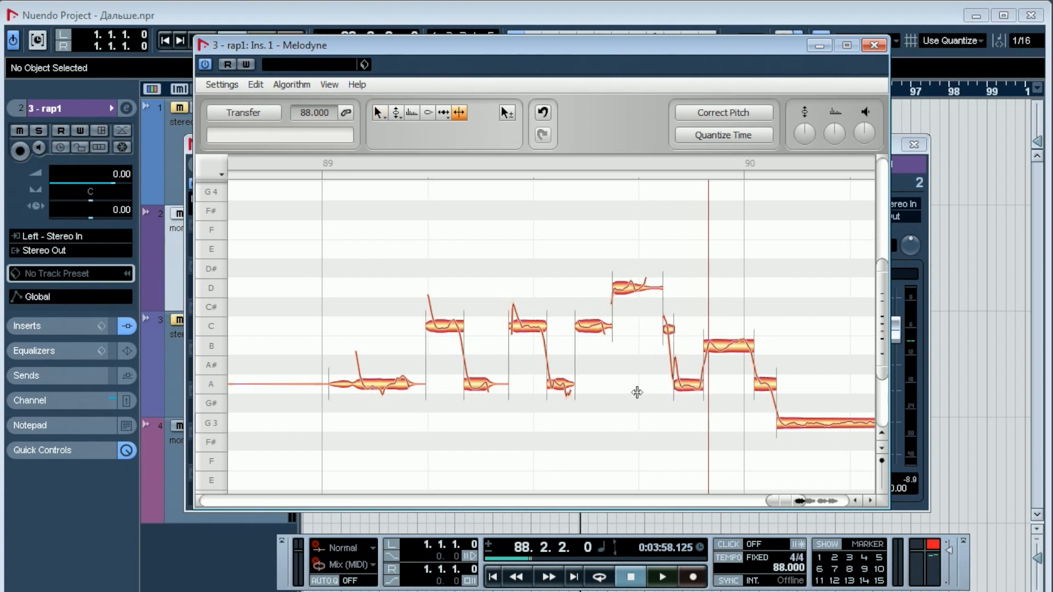
click(378, 113)
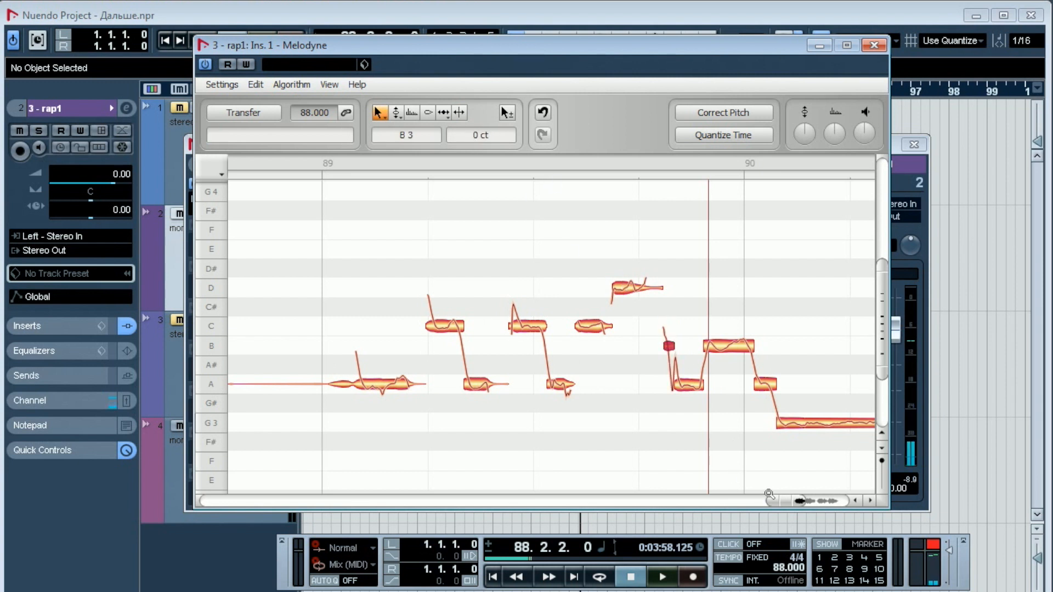
Split the D# 4 note before bar 91, at the start of the second phrase, into two notes
mouse_move(764, 496)
mouse_down()
mouse_move(751, 496)
mouse_move(769, 504)
mouse_up()
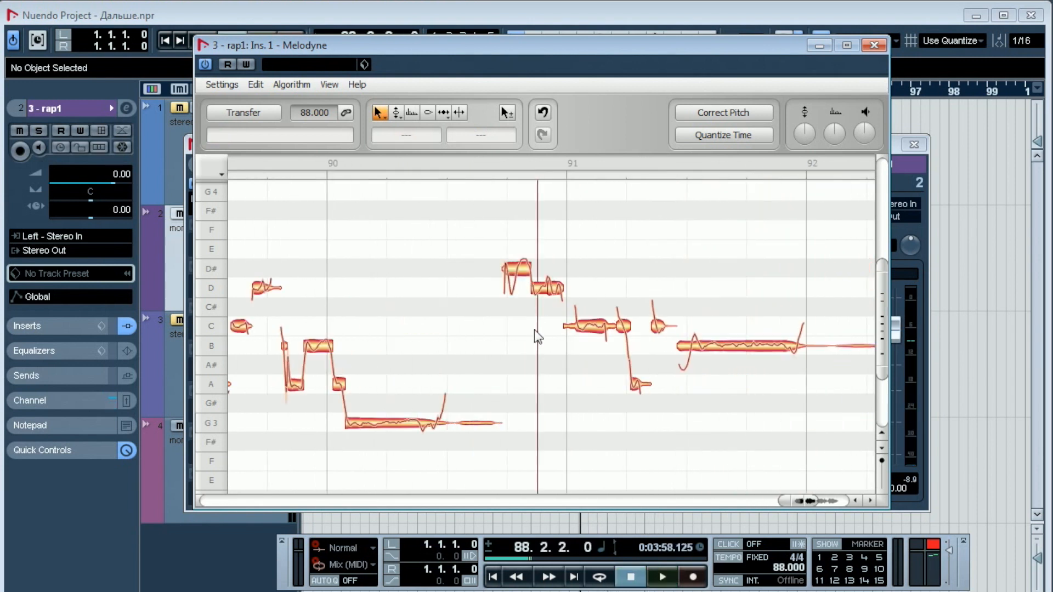
scroll(536, 330, up, 4)
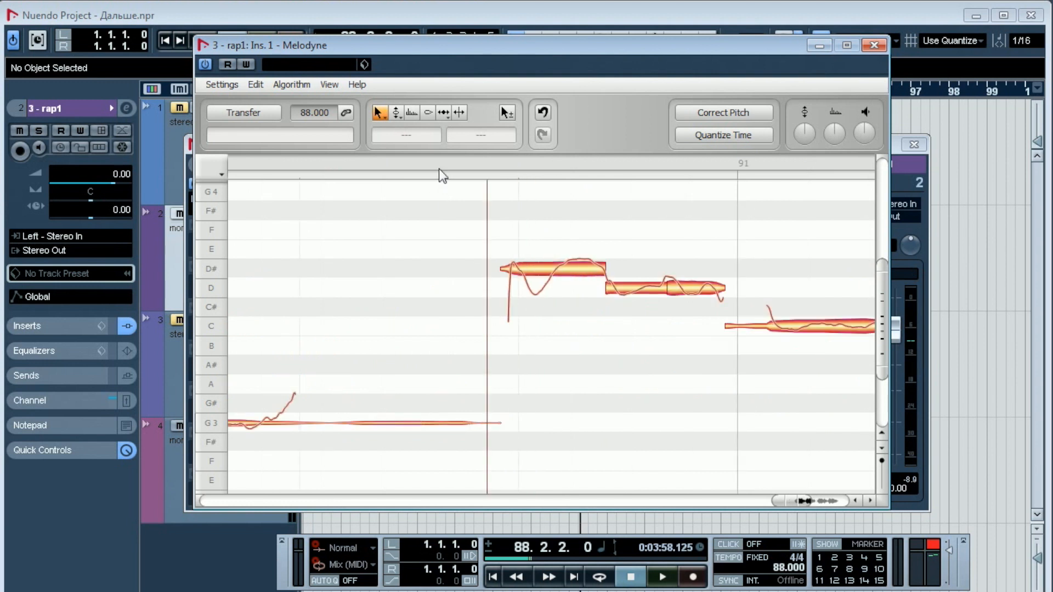
click(459, 113)
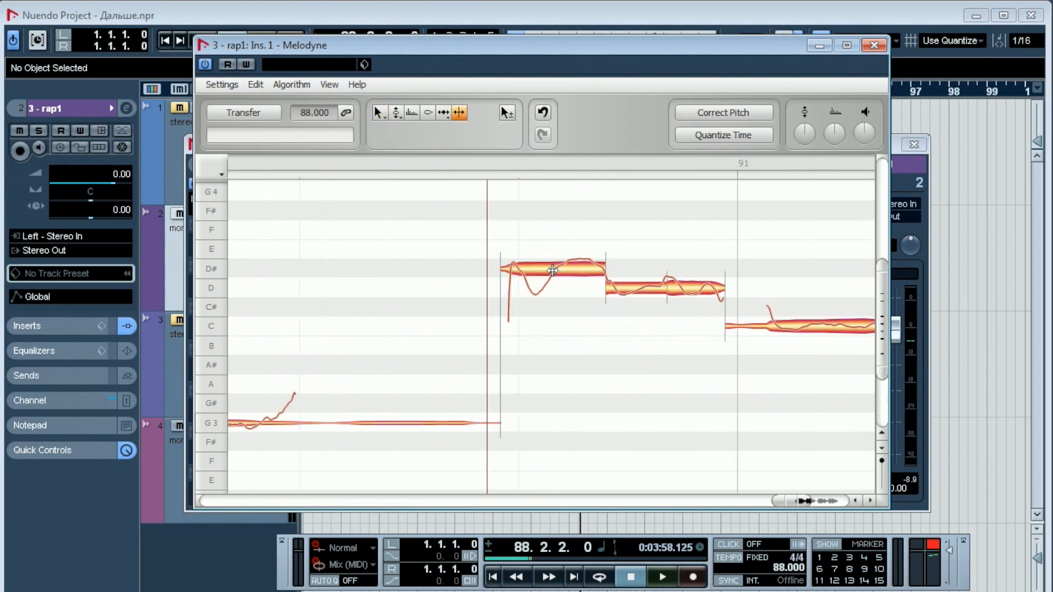
double_click(553, 270)
click(379, 114)
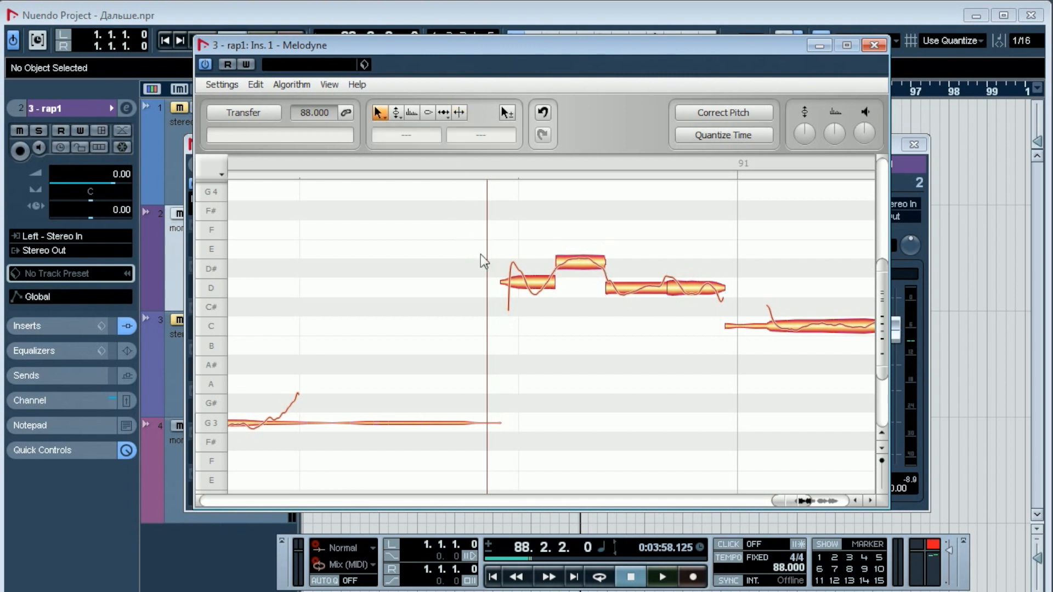
Set the two split notes before bar 91 to D 4 and D# 4 at 0 ct, and raise the second one to E
double_click(478, 134)
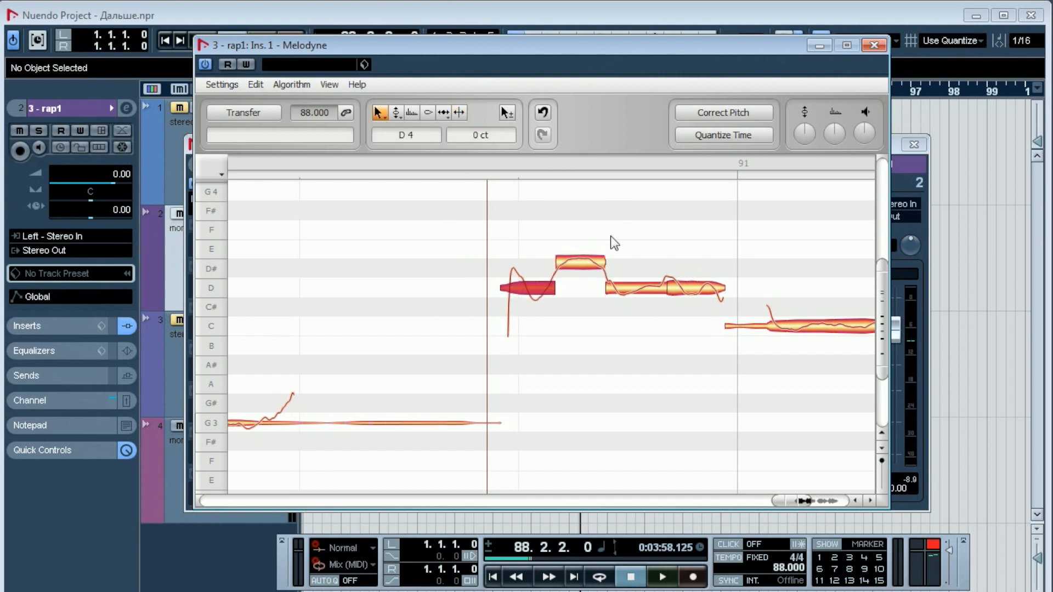
key(Return)
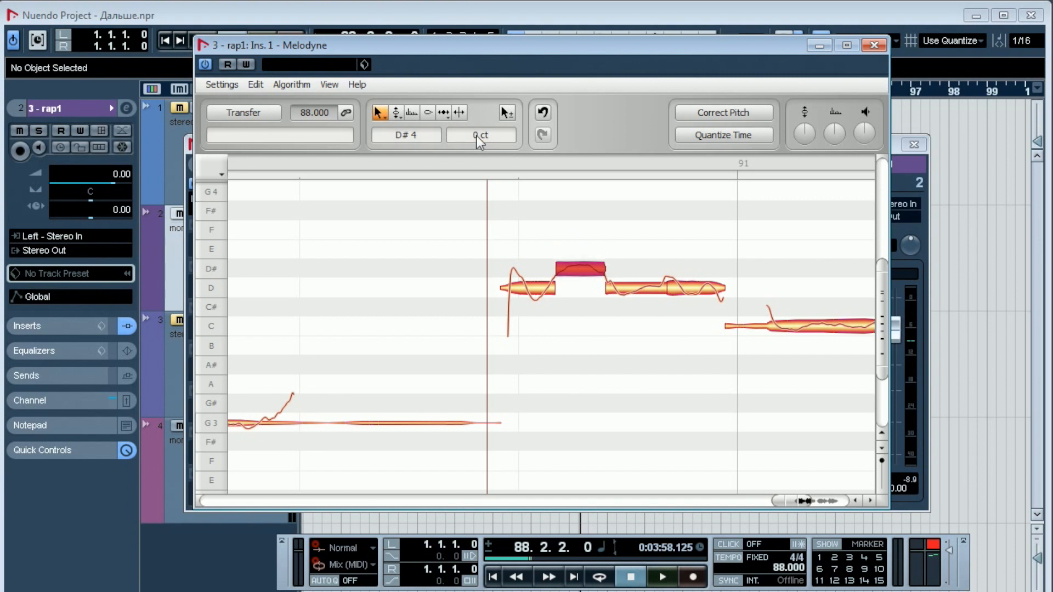
drag(579, 270, 582, 253)
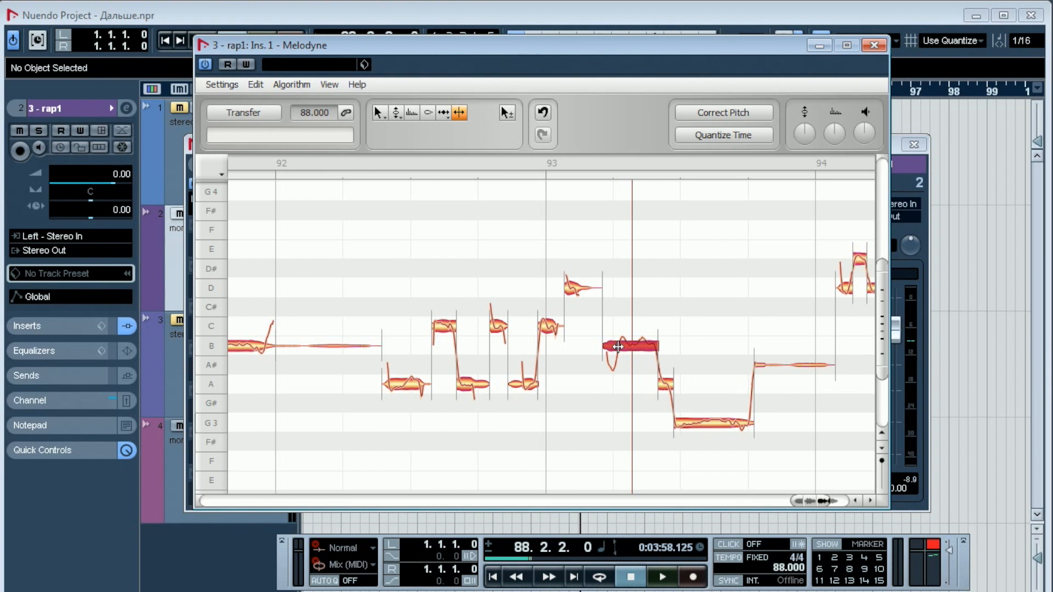
Separate the opening part of the B 3 note after bar 93 and lower it to A 3 with 0 ct deviation
click(380, 115)
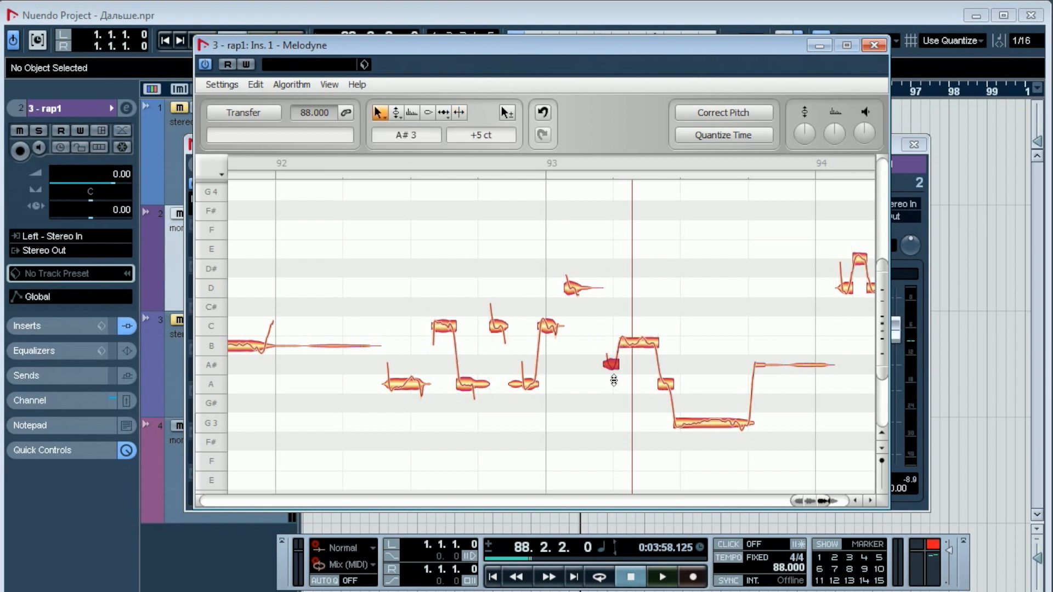
text(0)
key(Return)
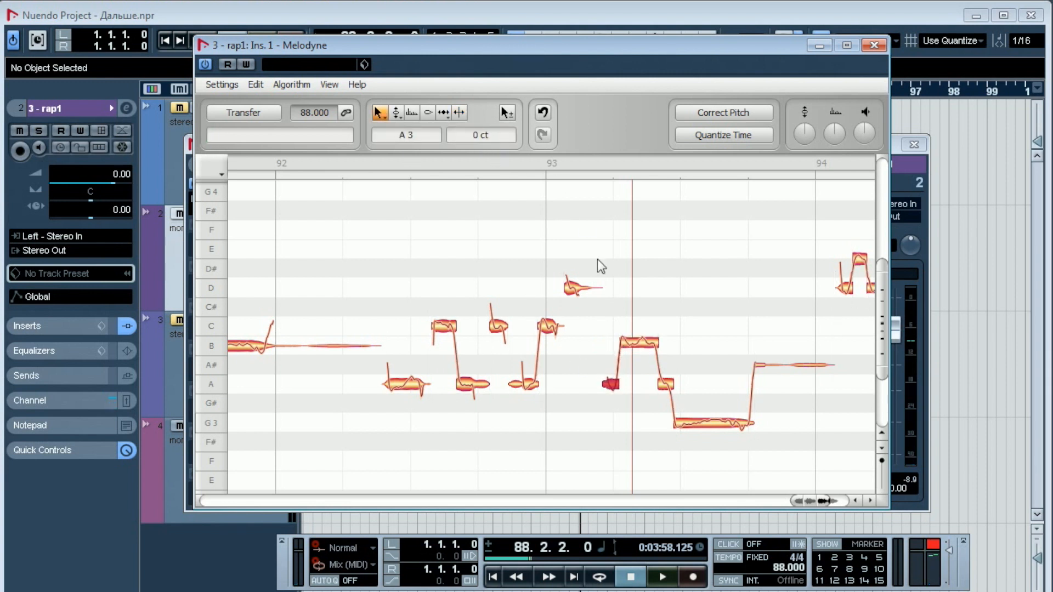
click(640, 345)
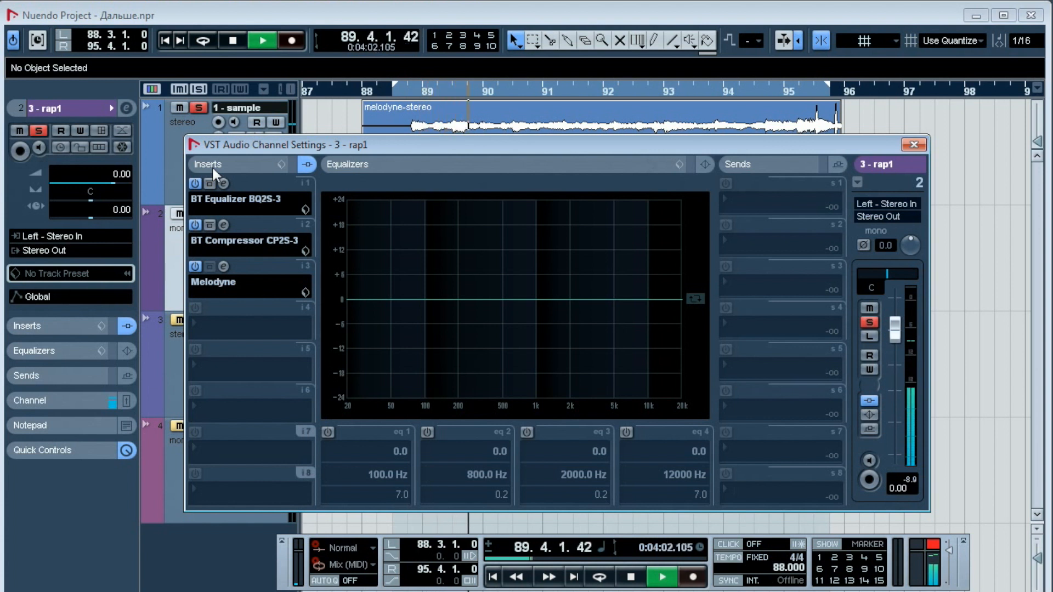
Stop playback, deactivate the BT Equalizer and BT Compressor inserts on the rap1 channel and close its channel settings
key(space)
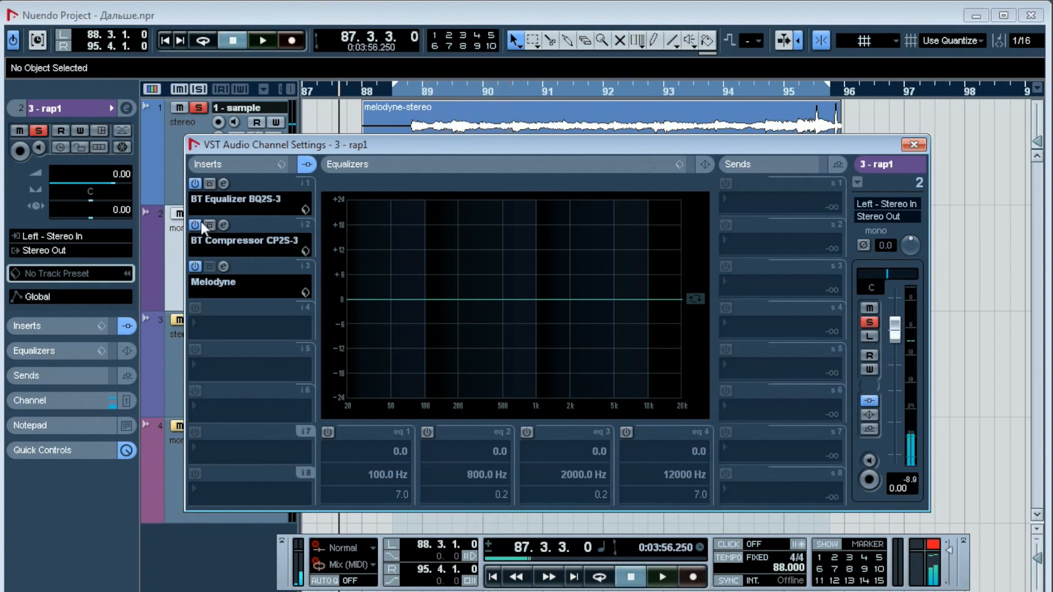
click(196, 224)
click(195, 184)
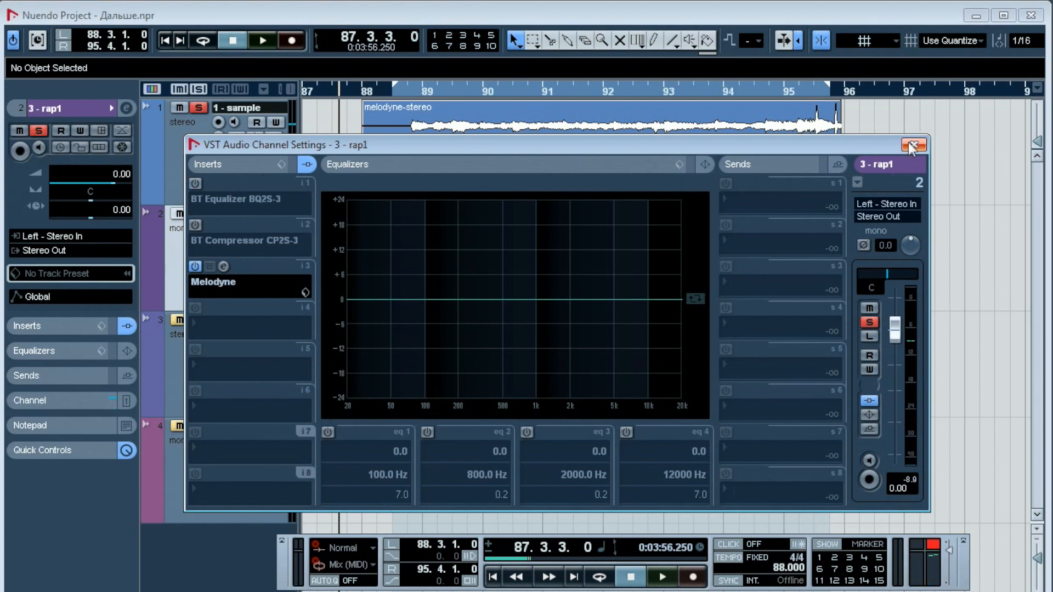
click(912, 146)
Deactivate the Maximizer insert on the Stereo Out channel from the mixer and close the channel settings
click(455, 120)
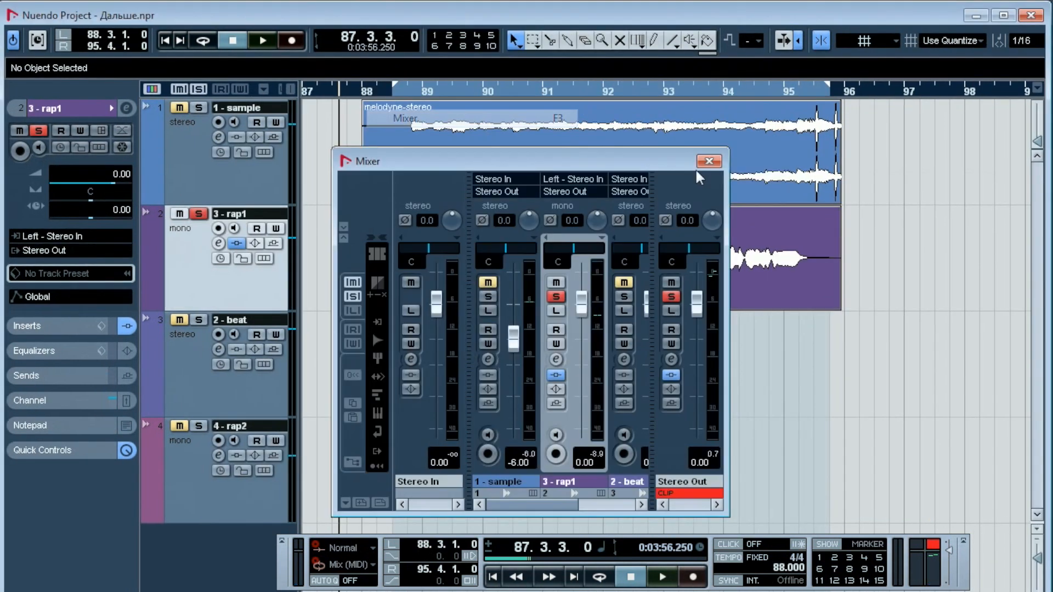
click(672, 366)
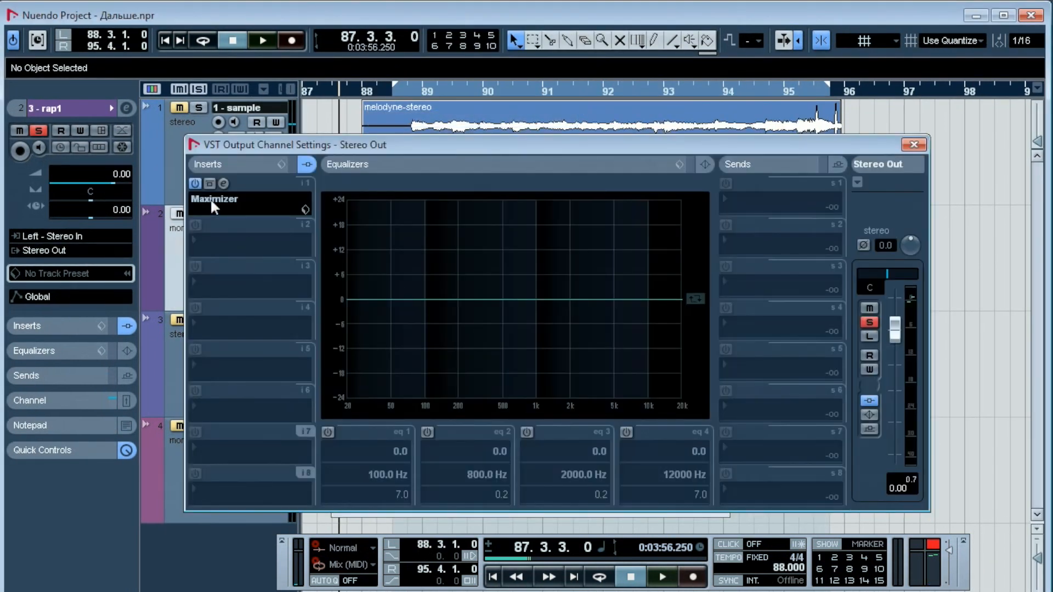
click(196, 183)
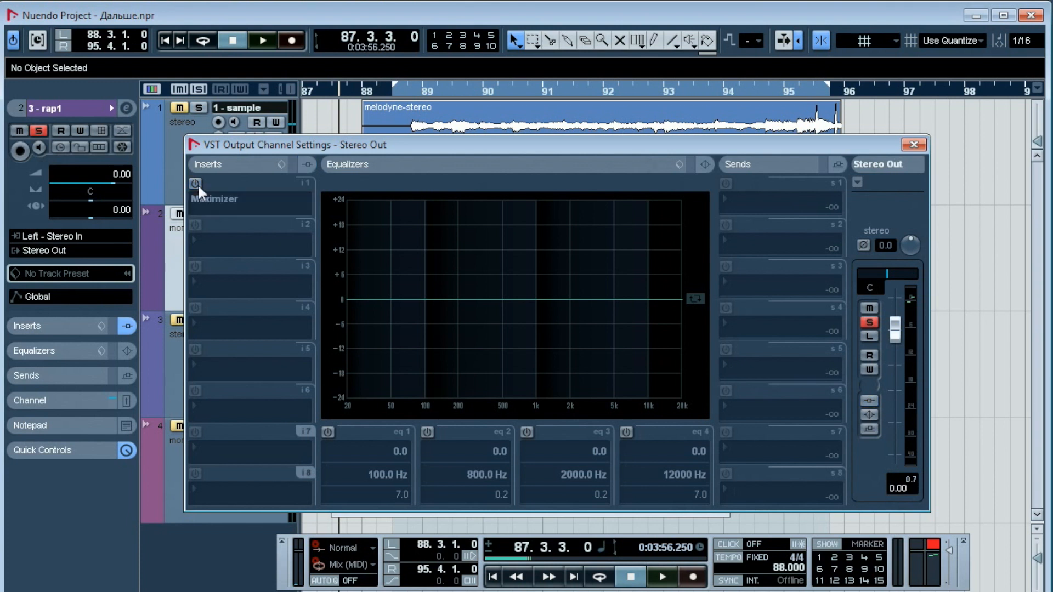
click(913, 144)
Open the audio mixdown export and set the bit depth to 24 Bit
click(25, 1)
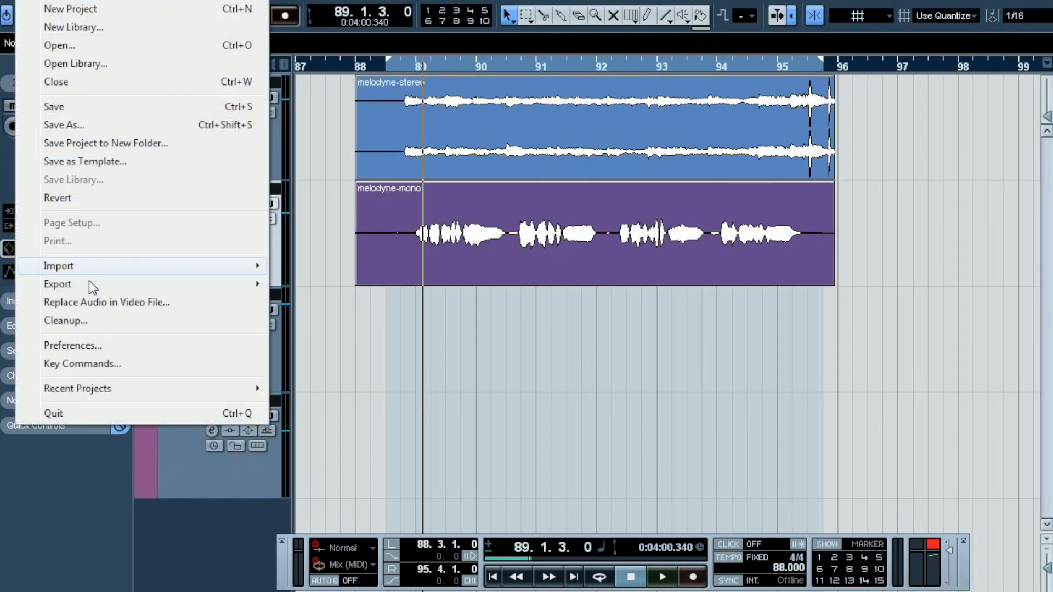
mouse_move(88, 282)
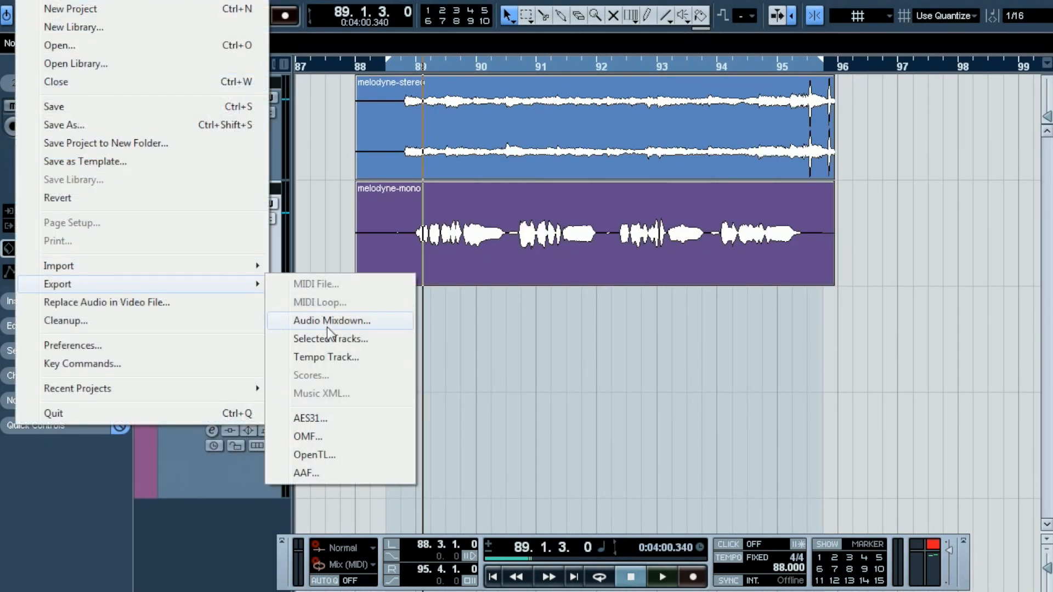
click(327, 324)
click(675, 394)
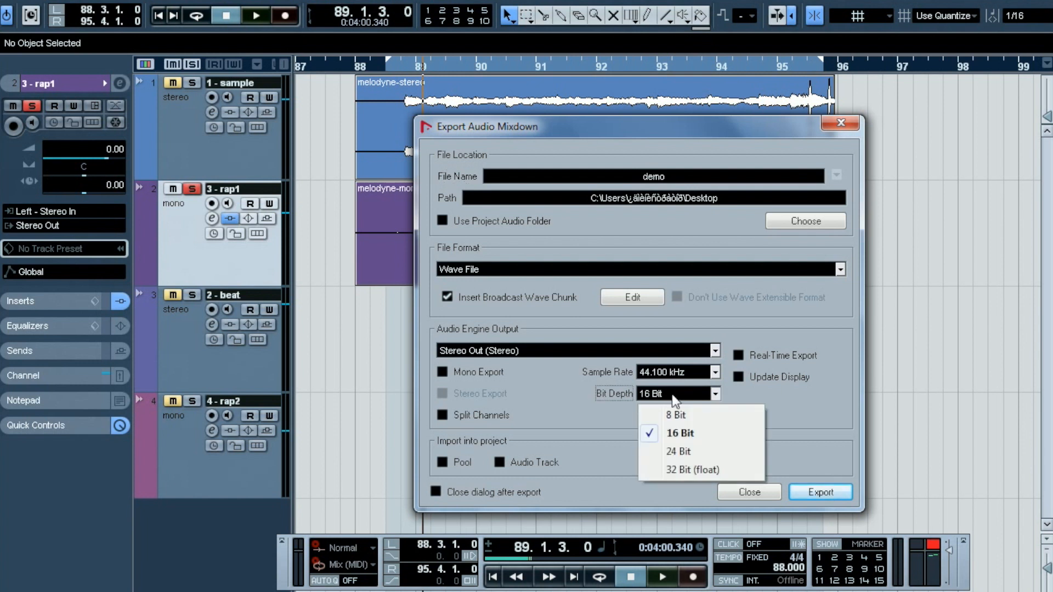
click(676, 452)
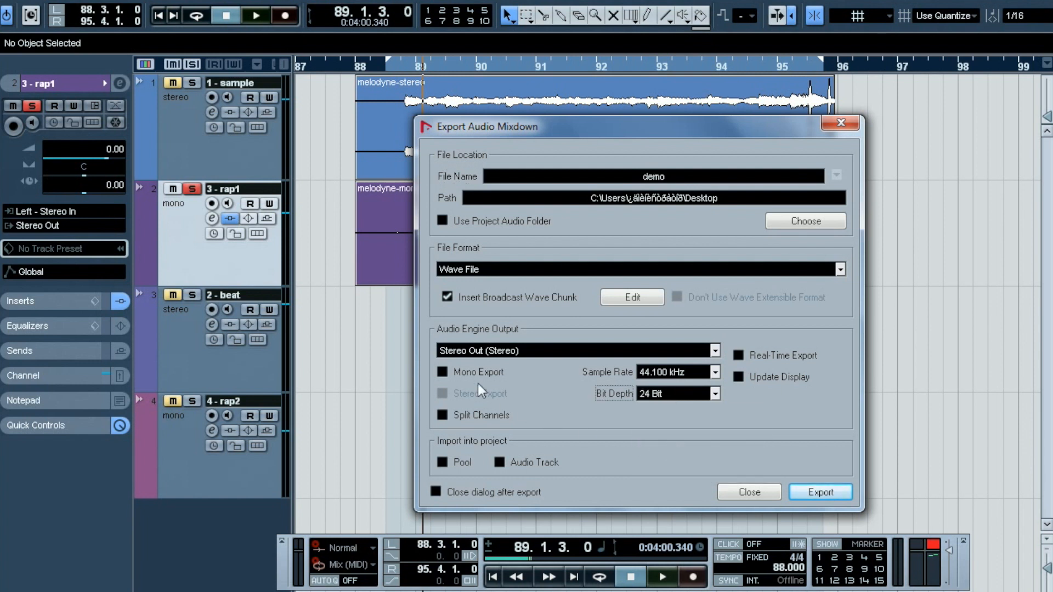
Choose the project folder "Муравейник - Дальше" as the location for the demo file and export the mixdown
click(792, 222)
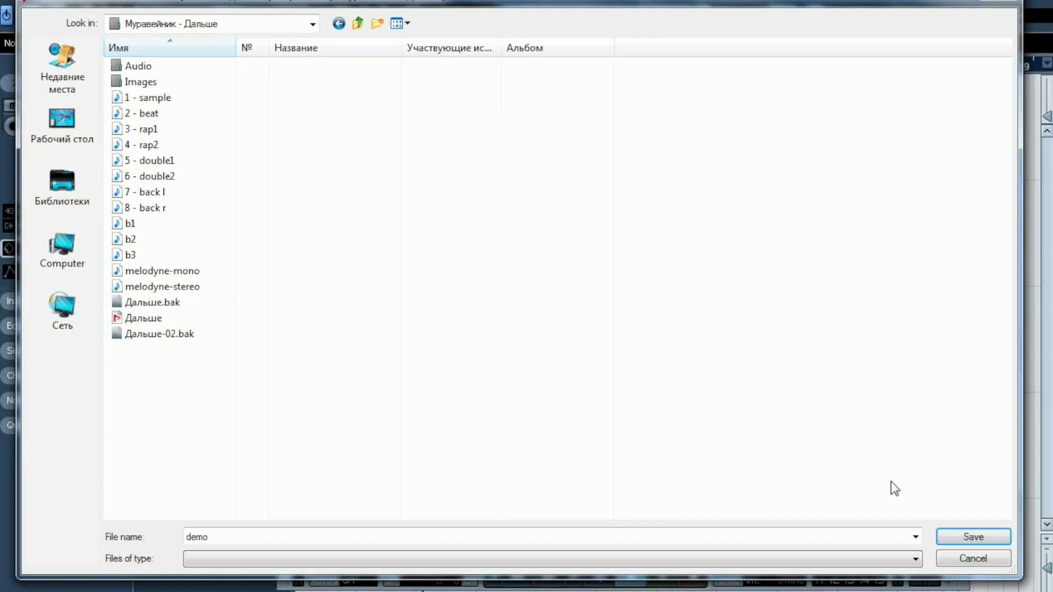
click(960, 538)
click(832, 491)
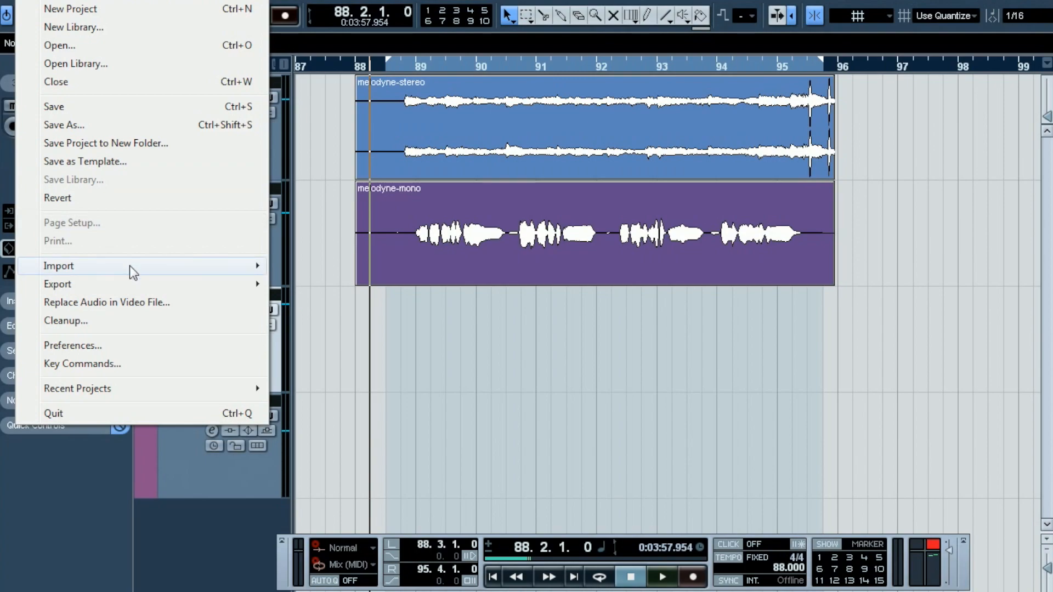
Import the exported demo file onto the rap2 track and audition it, muting the sample track during playback
click(305, 265)
click(141, 271)
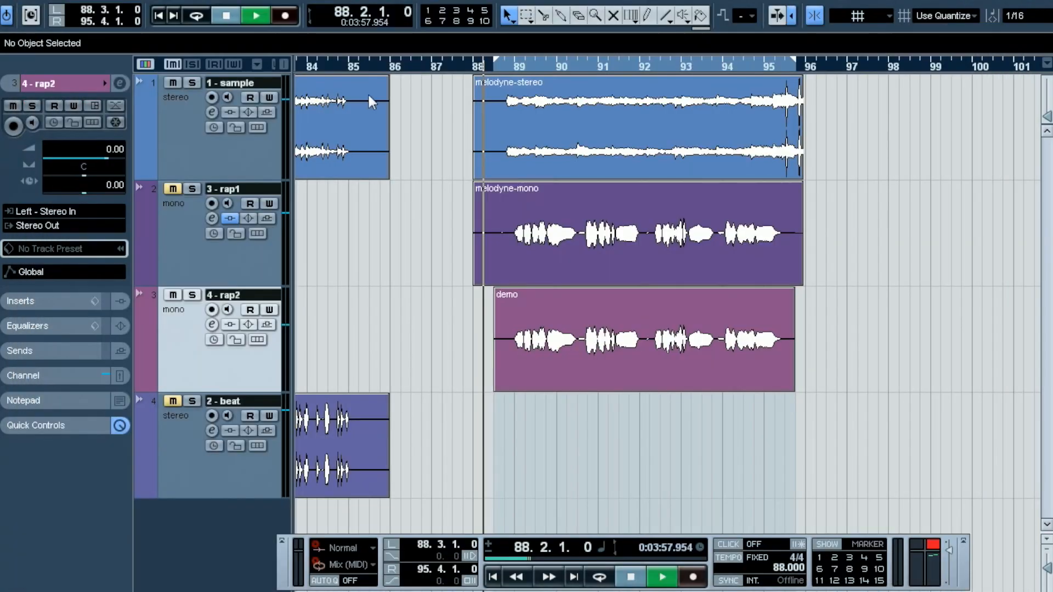
key(space)
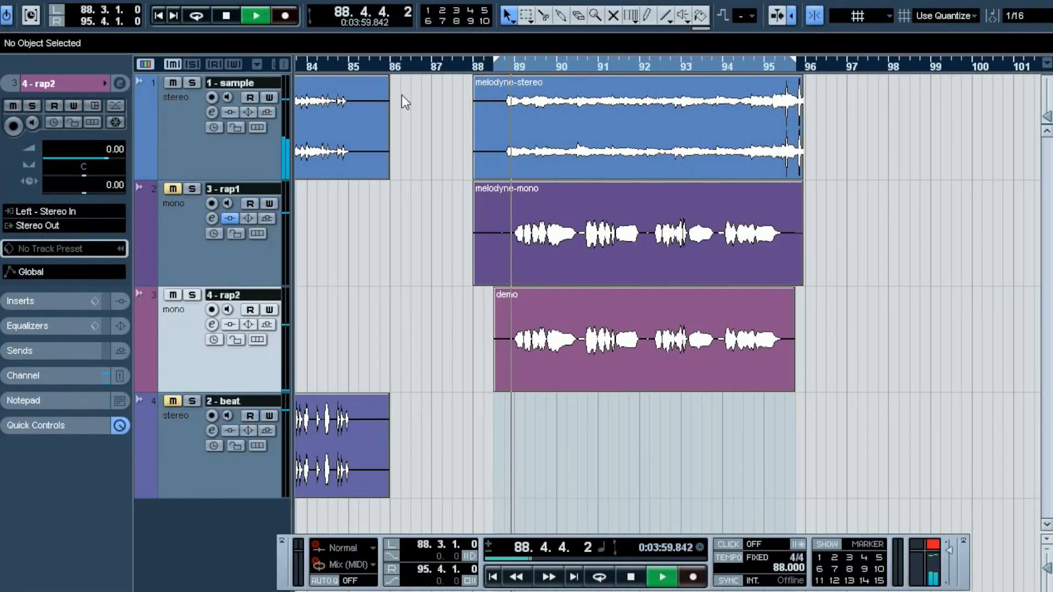
click(173, 83)
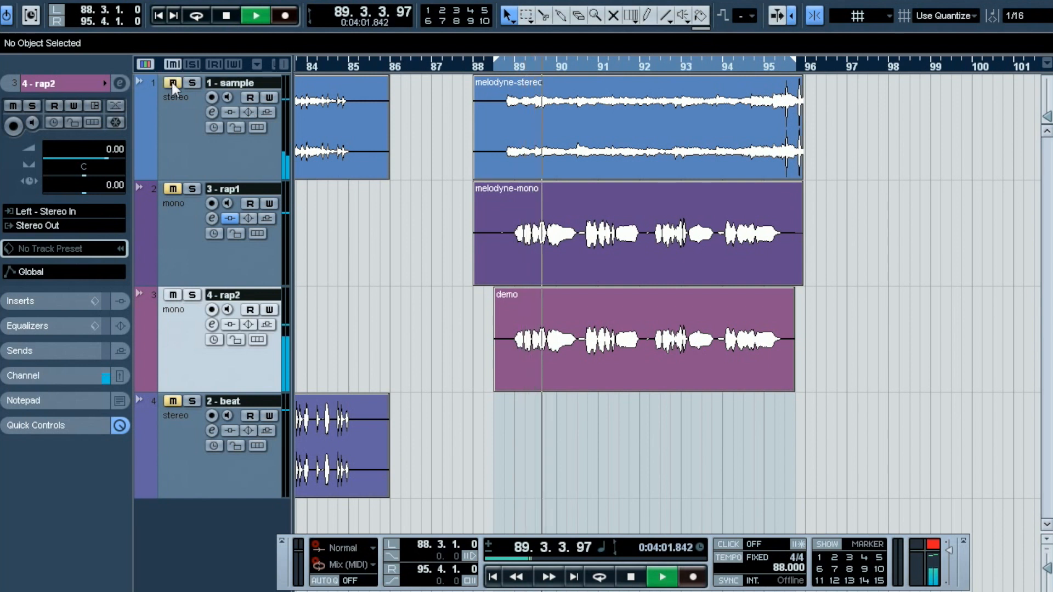
key(space)
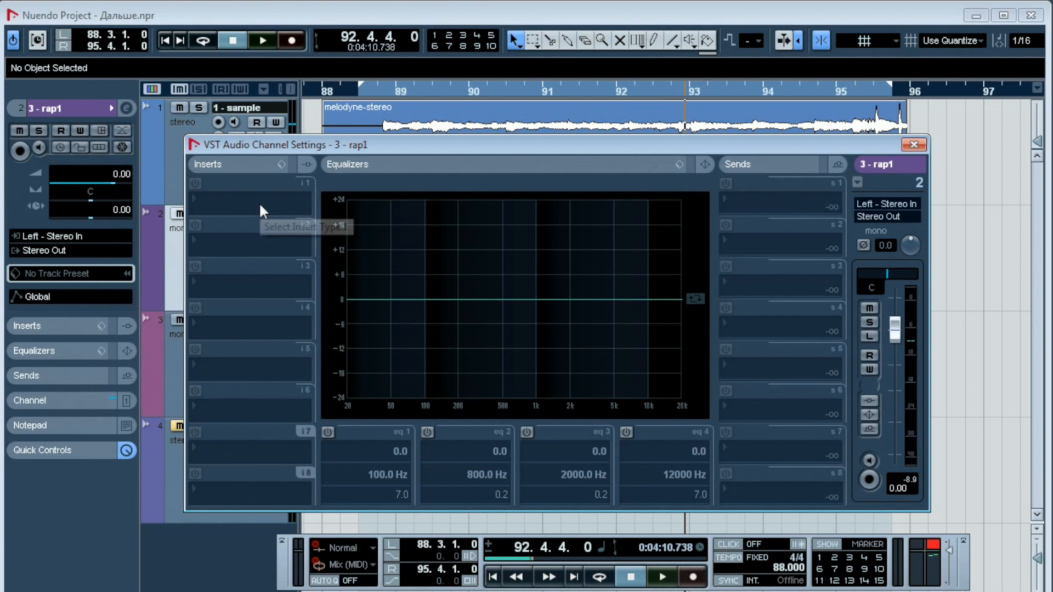
Load Auto-Tune 8.1 into the first insert of the rap1 channel and set its scale to Minor in the key of A
click(259, 201)
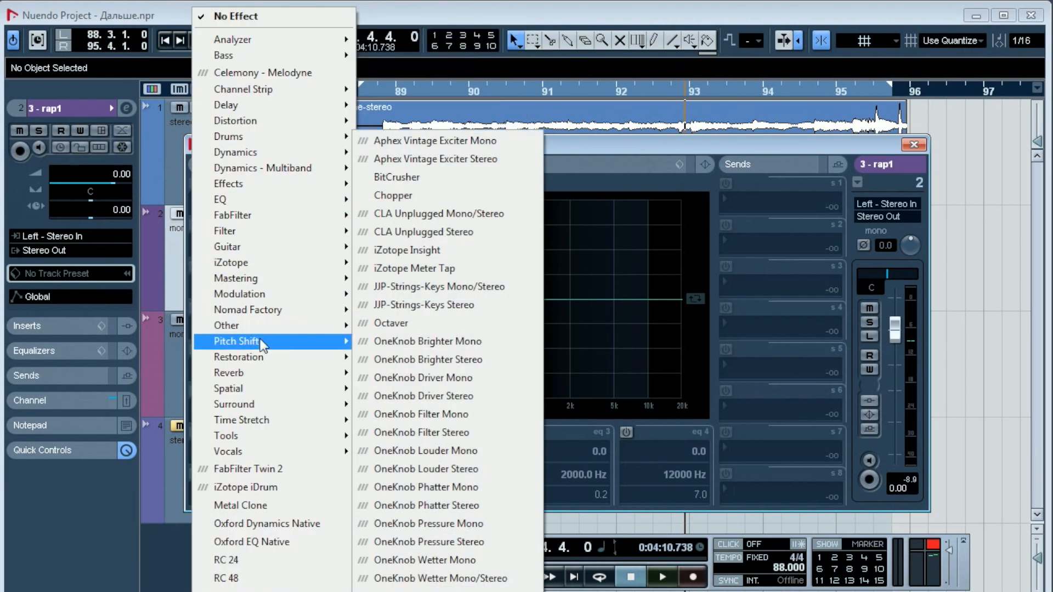
mouse_move(261, 345)
click(435, 344)
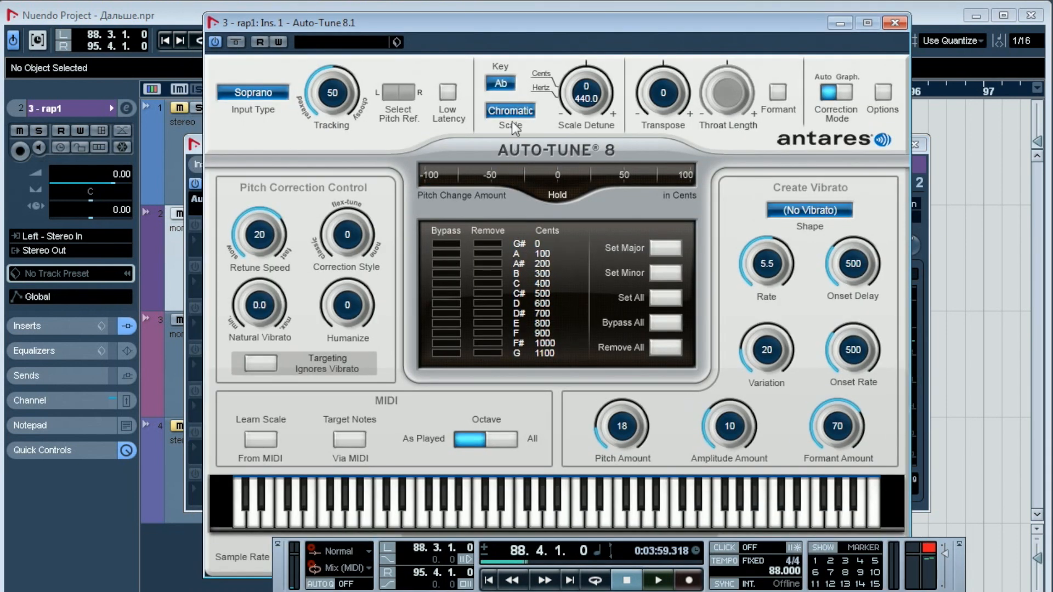
click(513, 112)
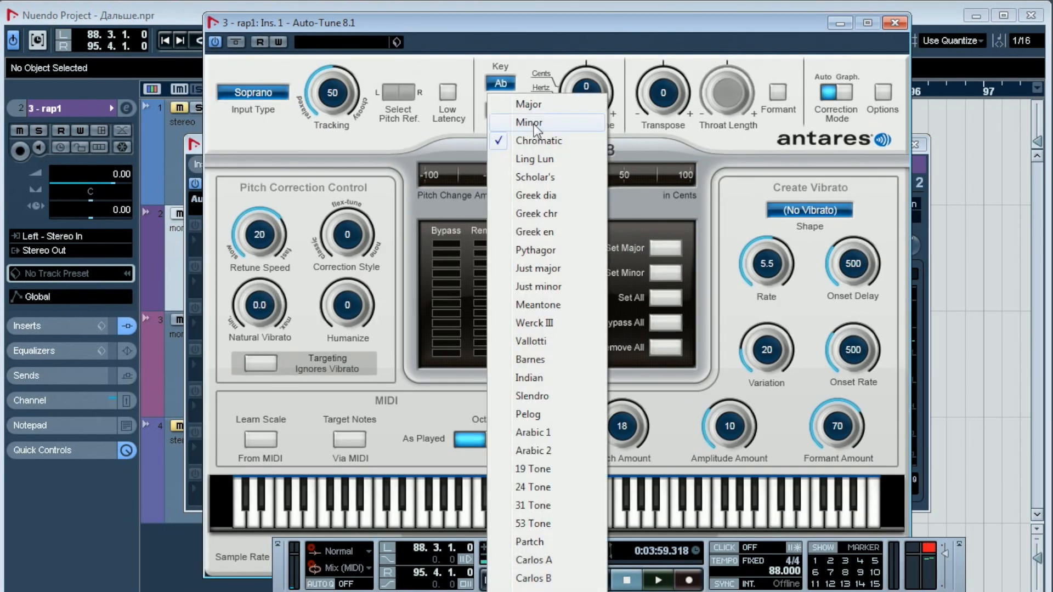
click(529, 122)
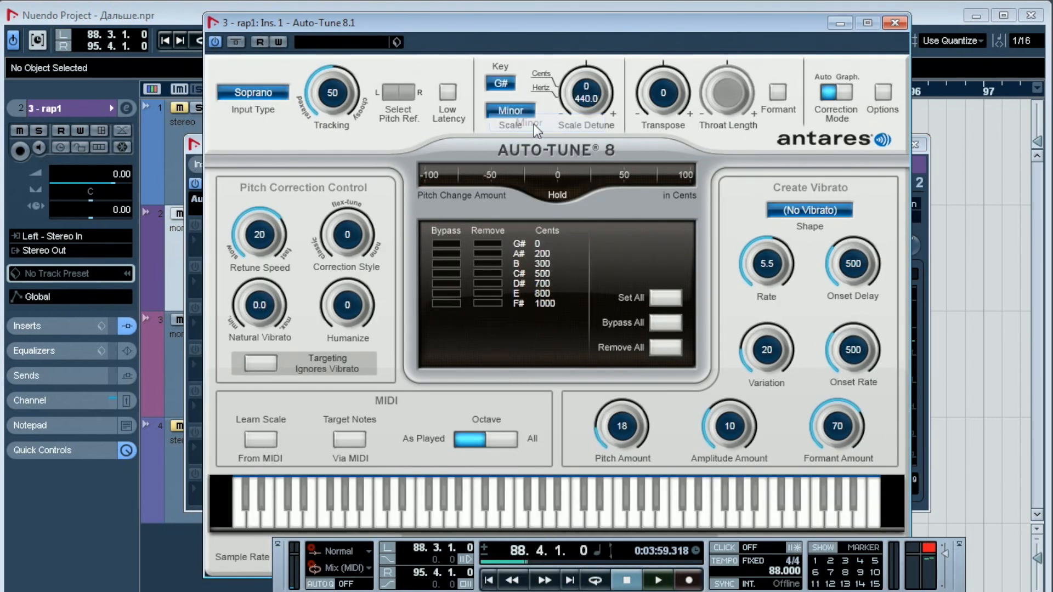
click(499, 87)
click(520, 253)
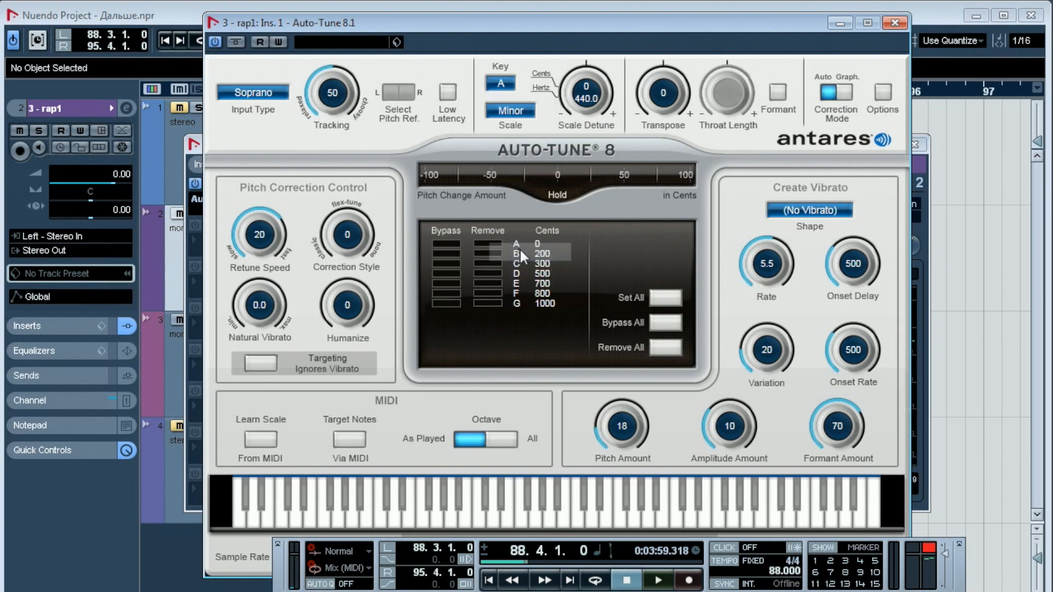
Set Auto-Tune's Retune Speed to 0 and Humanize to 100 while the vocal plays
click(272, 99)
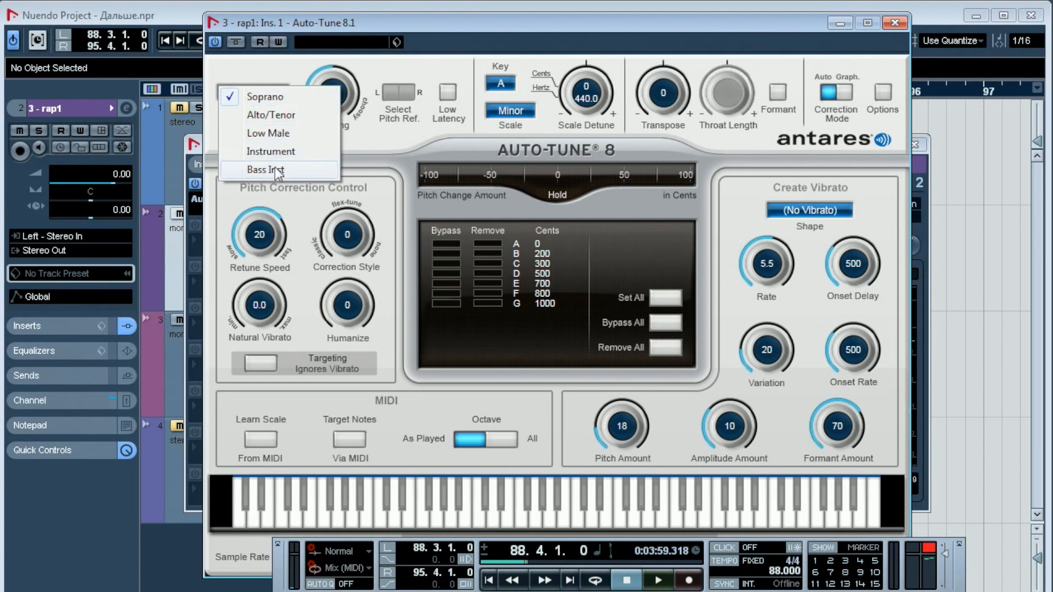
key(space)
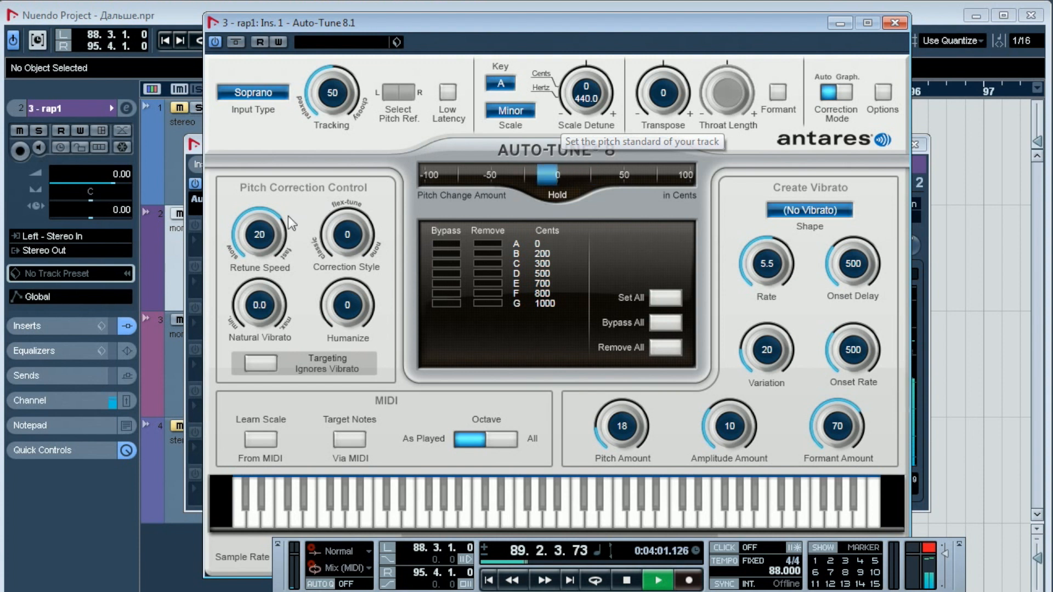
key(space)
scroll(267, 219, down, 3)
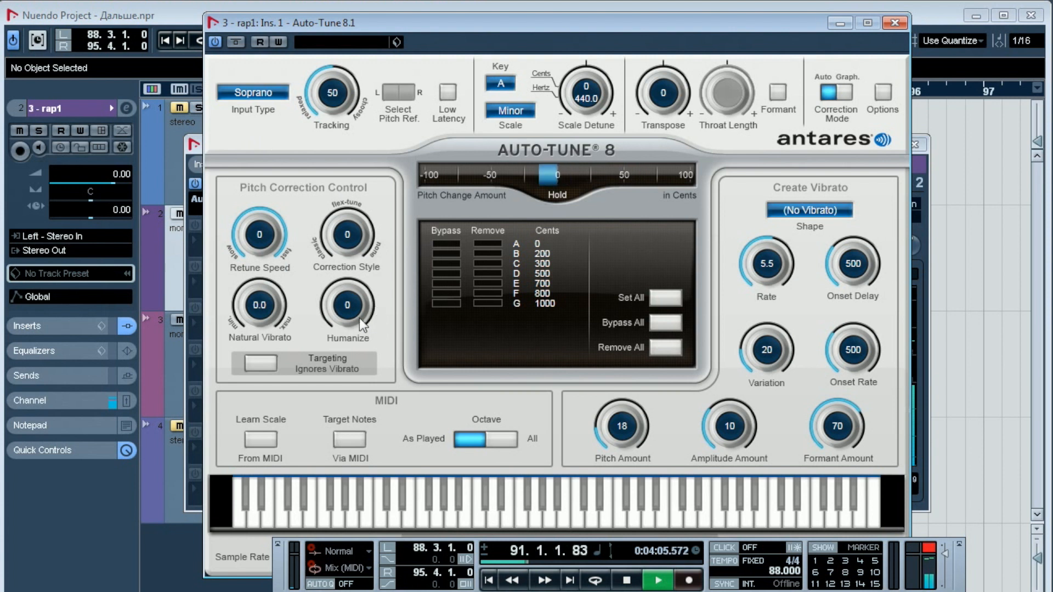
drag(357, 319, 356, 282)
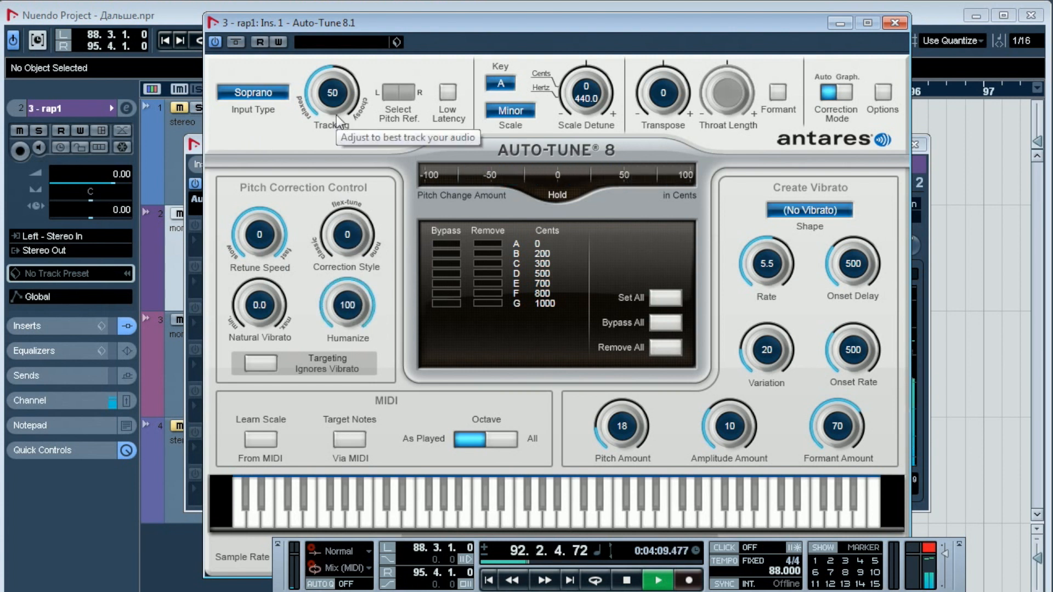
Close Auto-Tune and the rap1 channel settings, and listen to the tuned vocal together with the sample track
click(895, 25)
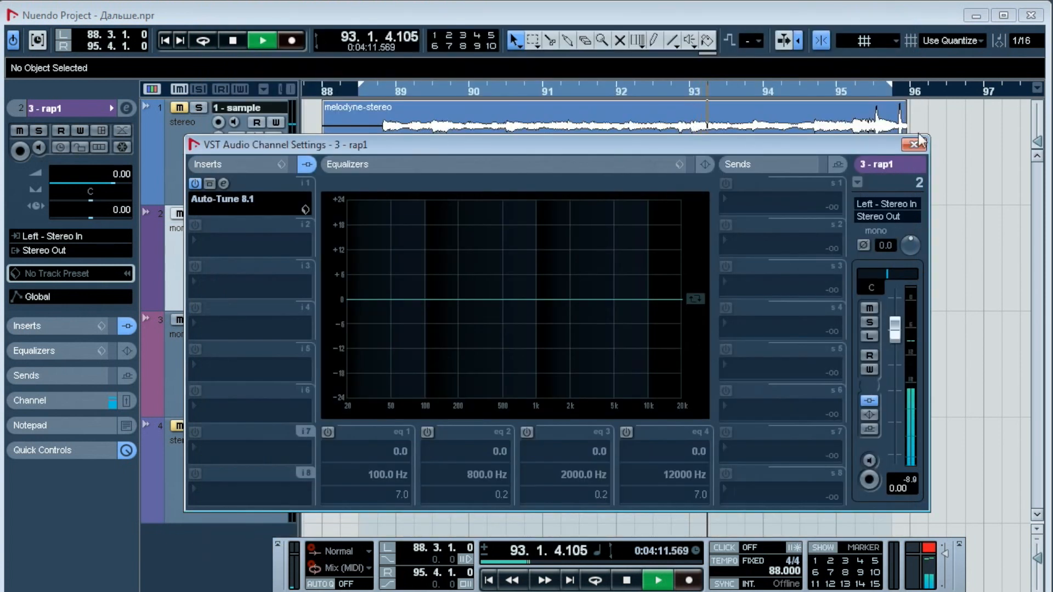
click(913, 145)
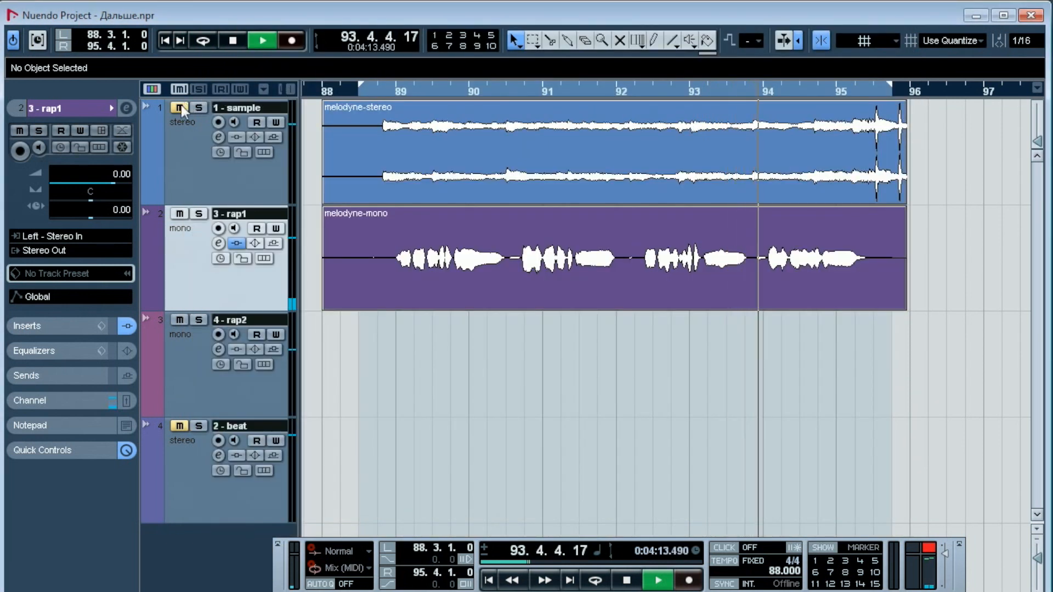
click(341, 88)
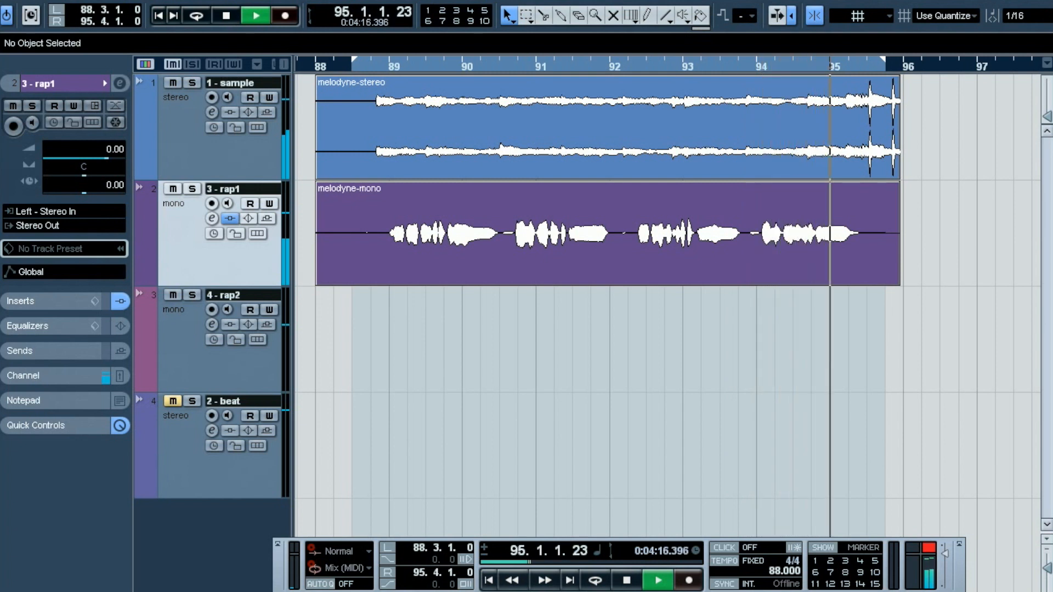
key(space)
Open the rap1 channel settings and remove Auto-Tune from the first insert
click(212, 218)
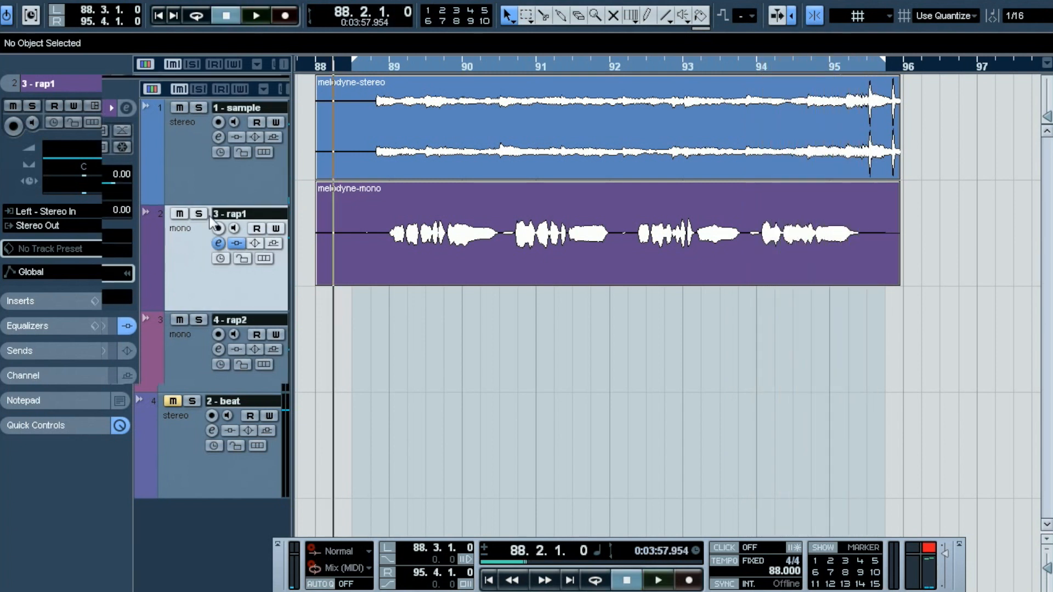
click(202, 207)
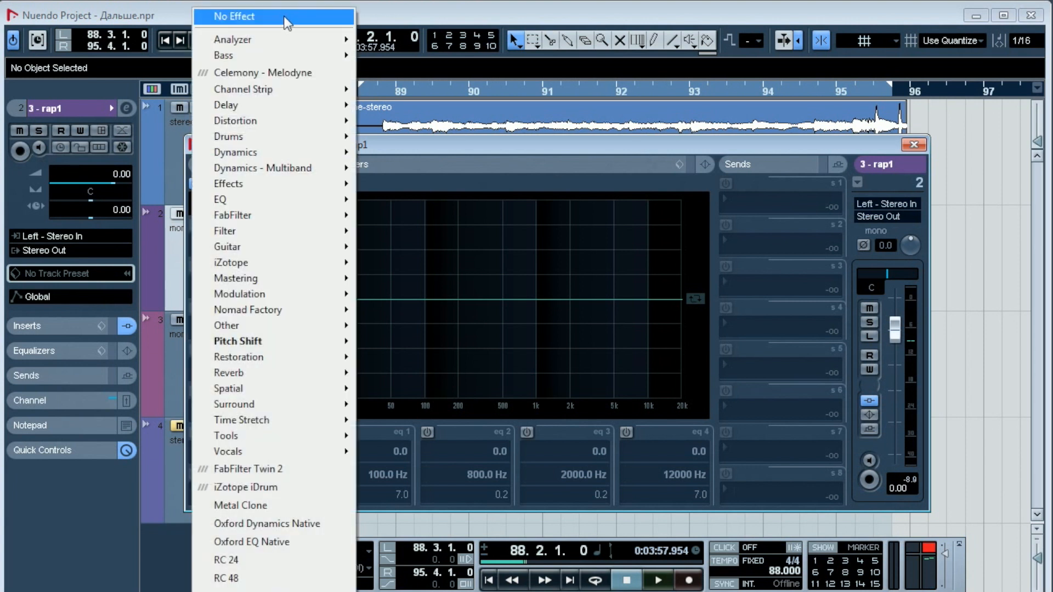
click(284, 16)
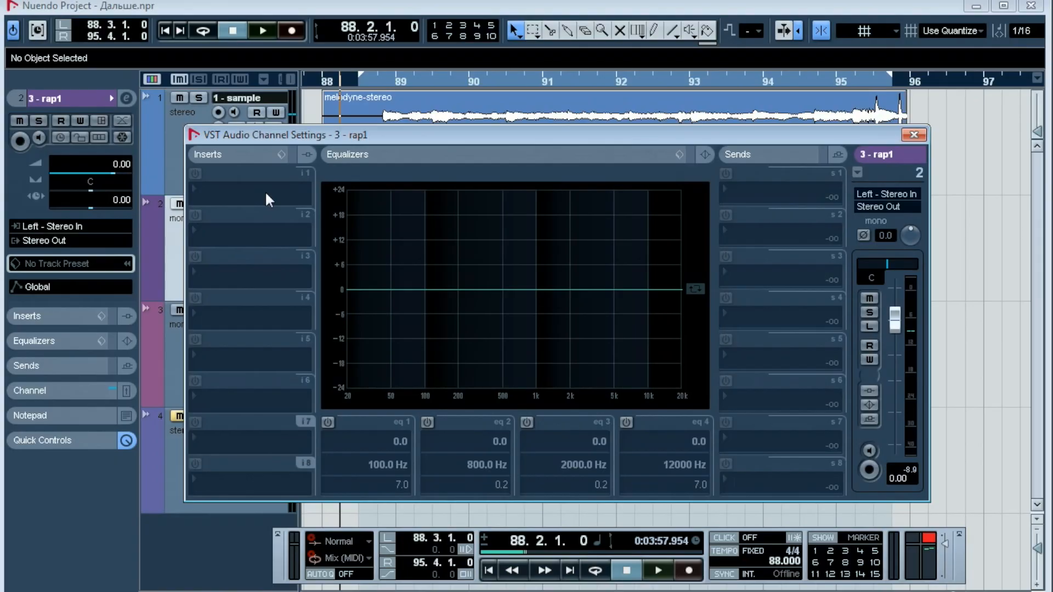
Load The T-Pain Effect into rap1's first insert and set its key to A and its scale to Minor
click(265, 190)
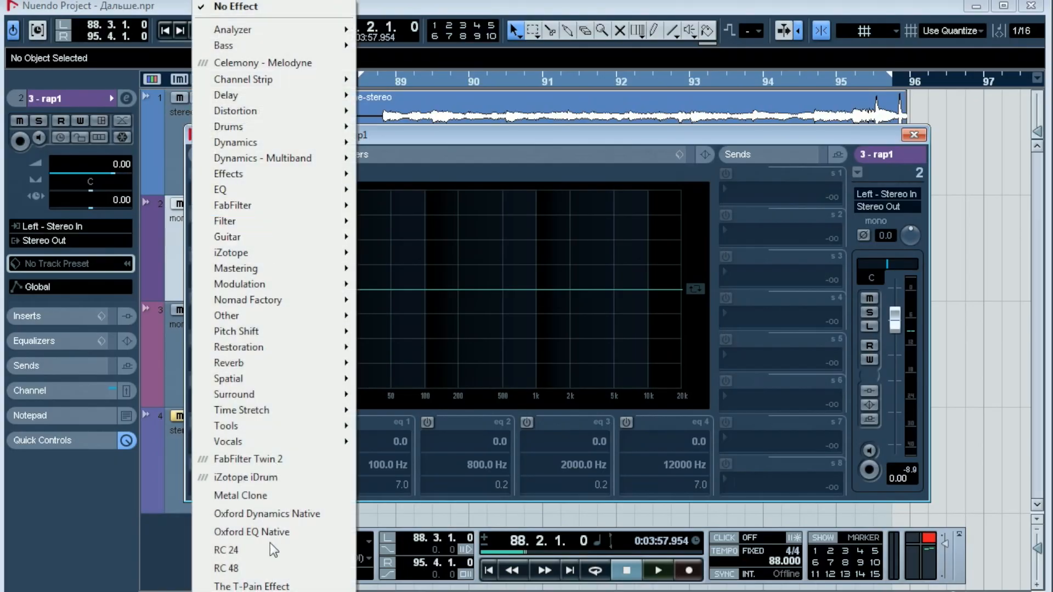
click(272, 585)
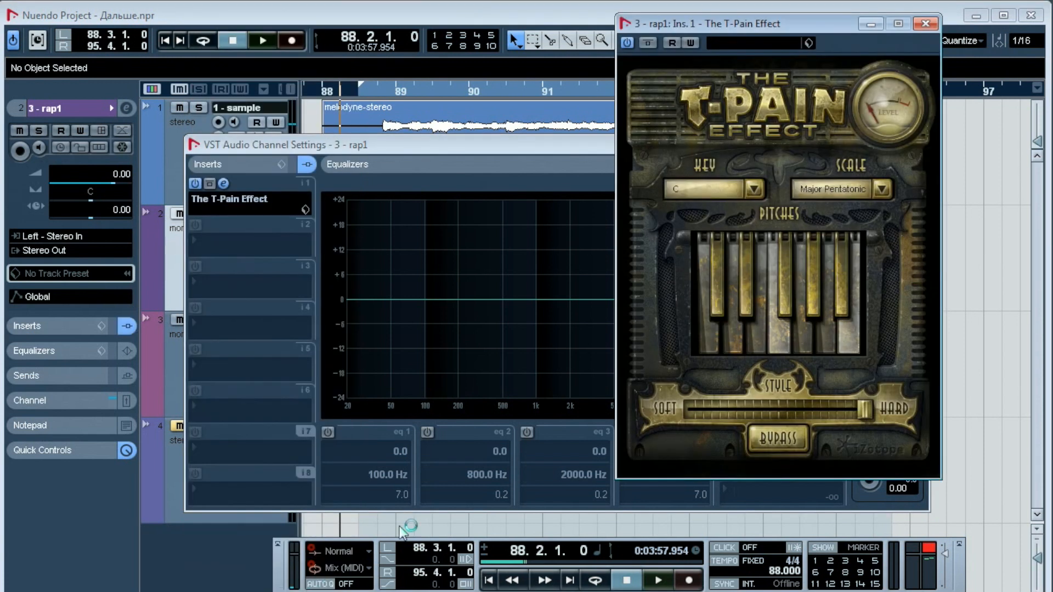
click(731, 188)
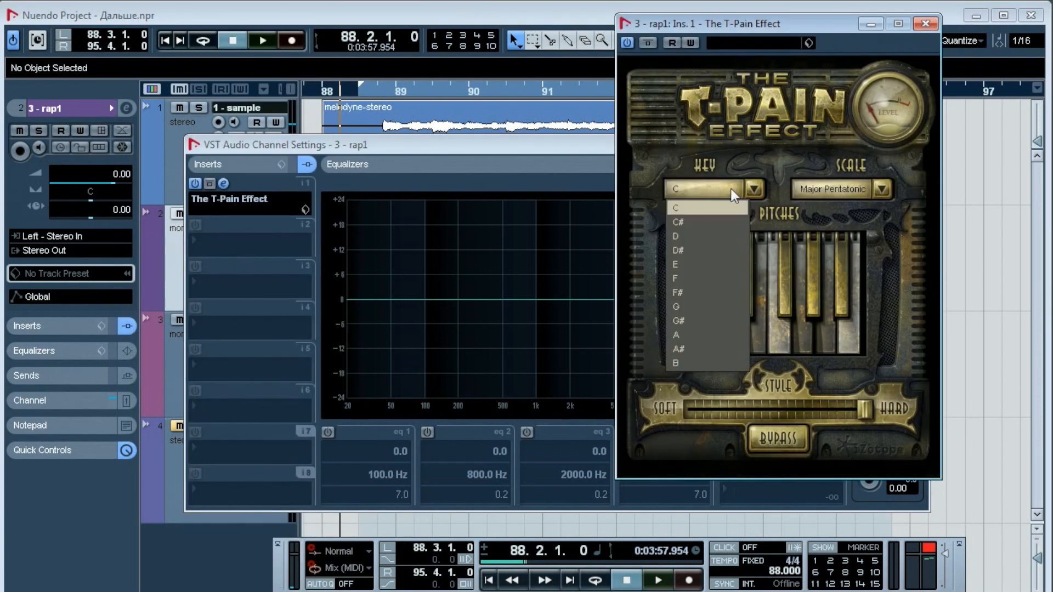
click(699, 335)
click(821, 189)
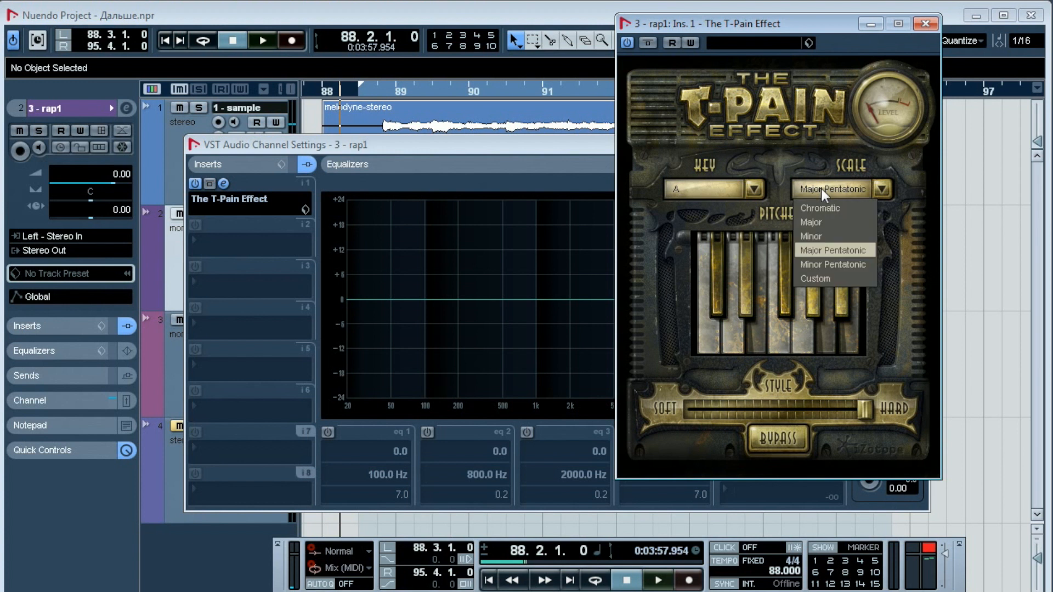
click(822, 234)
Play the vocal while moving the T-Pain Style towards Soft and back to fully Hard, and close the plug-in
key(space)
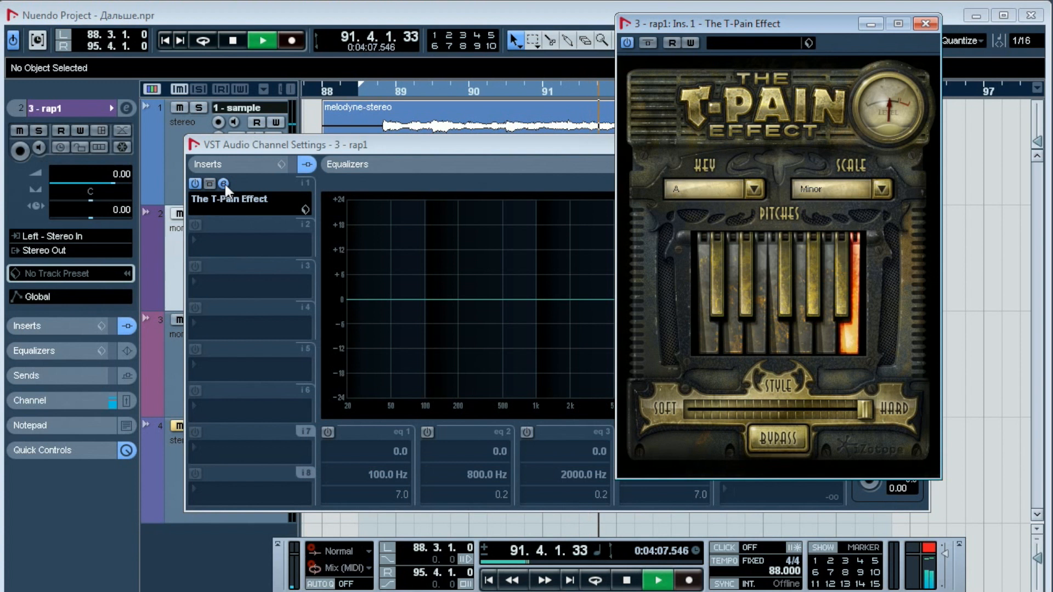
drag(867, 409, 771, 411)
drag(876, 410, 895, 413)
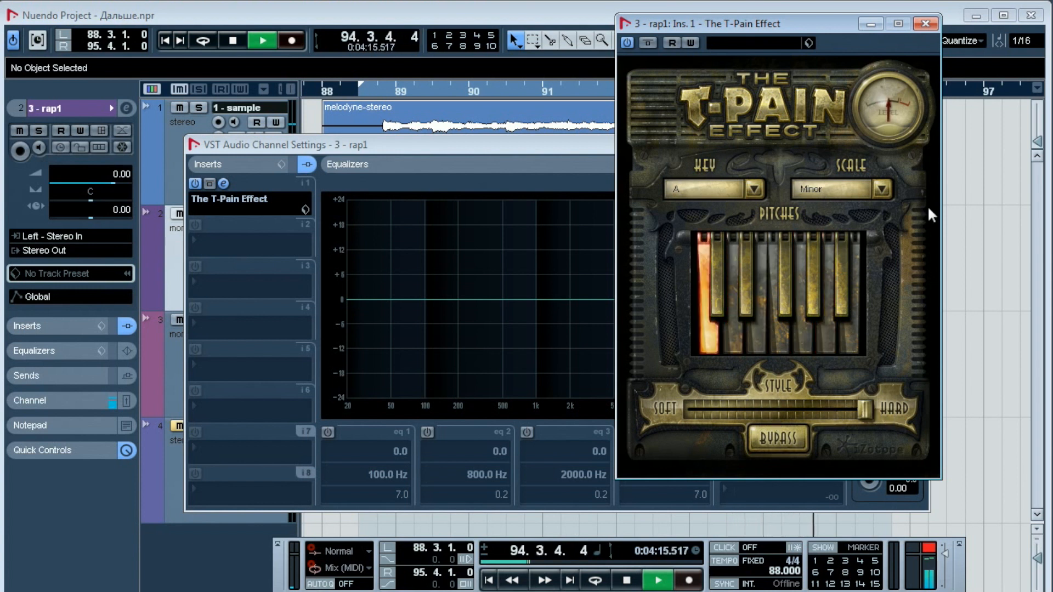
click(926, 24)
key(space)
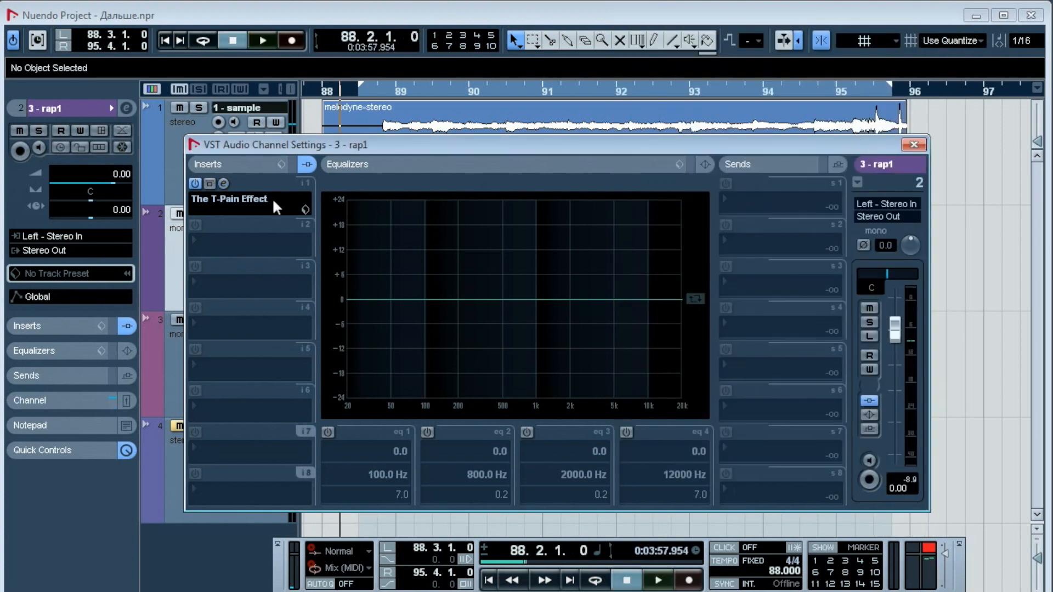
Remove The T-Pain Effect from rap1's first insert and close the channel settings
click(270, 199)
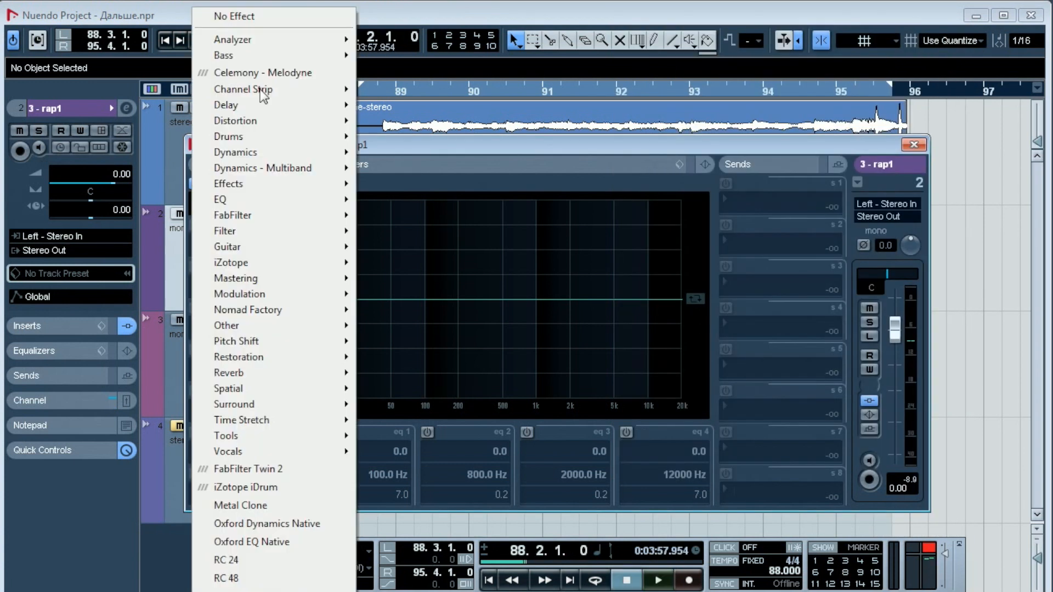
click(281, 18)
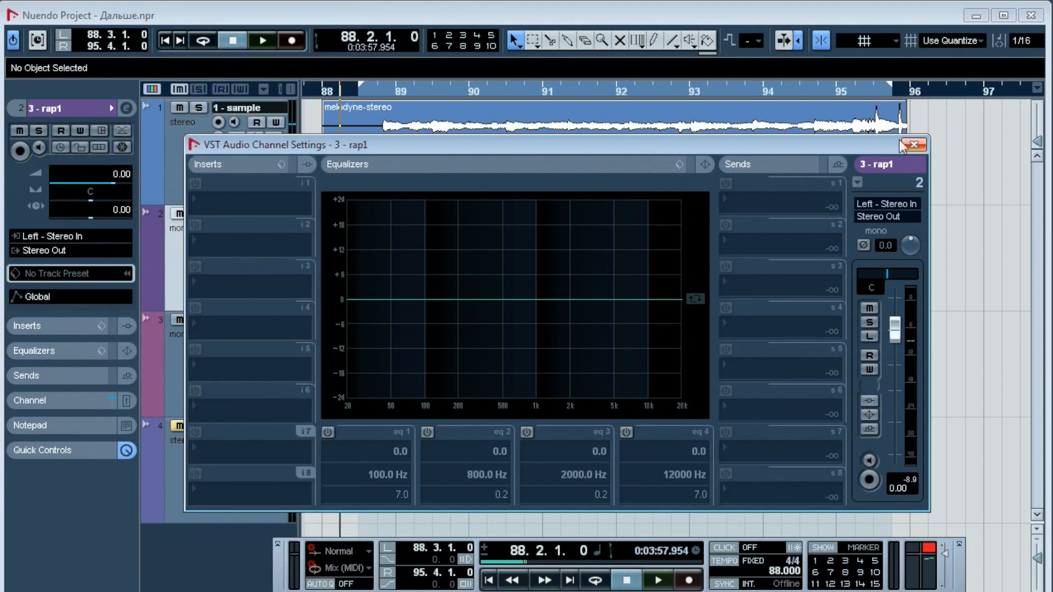
click(913, 145)
drag(607, 91, 647, 33)
drag(753, 155, 656, 248)
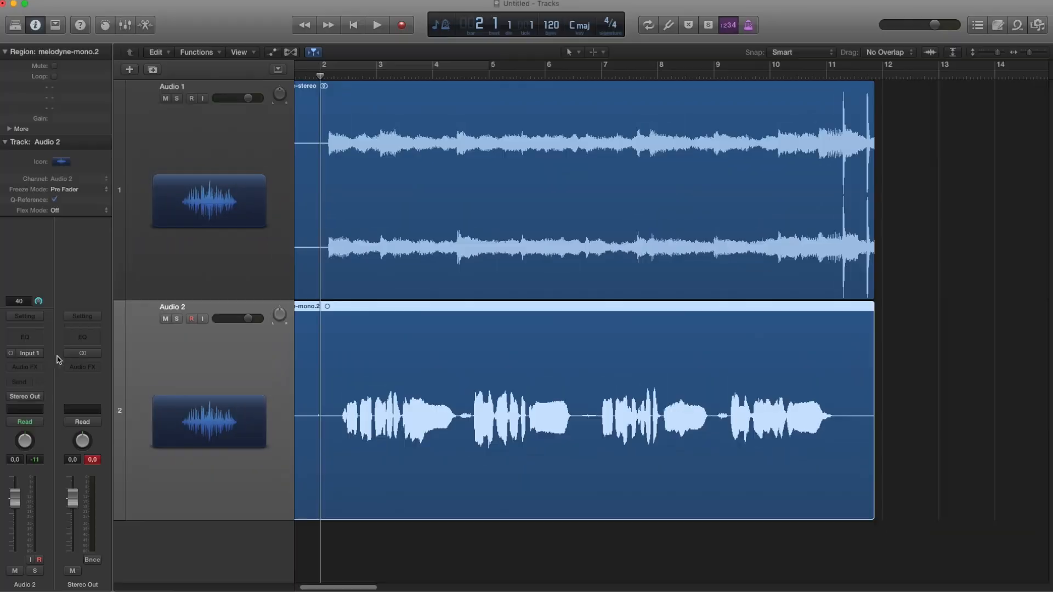
Switch to Logic Pro and load the Pitch Correction plug-in as the first audio effect on the Audio 2 track
click(34, 368)
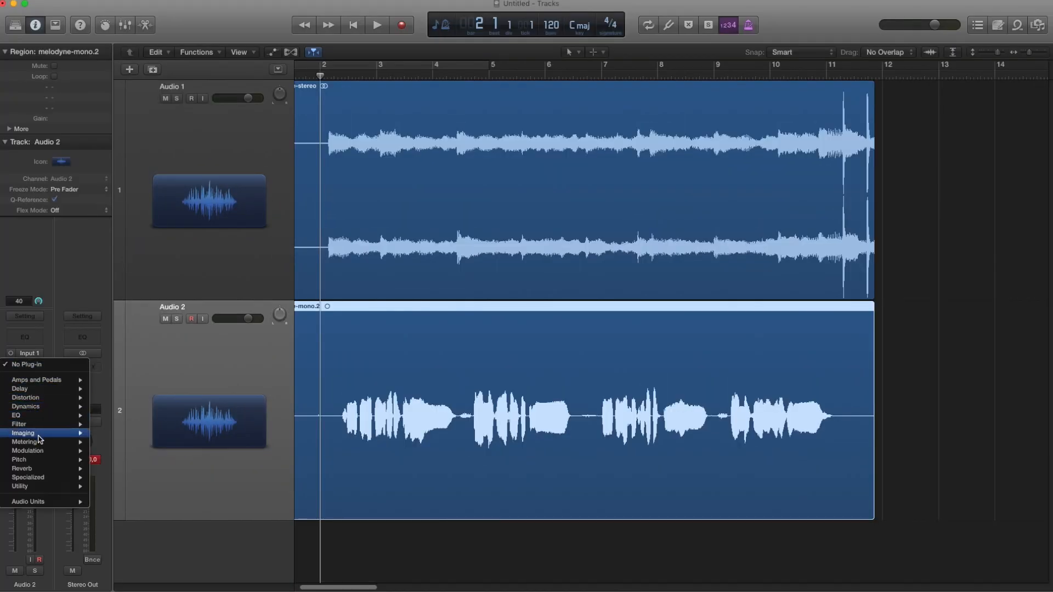
mouse_move(41, 454)
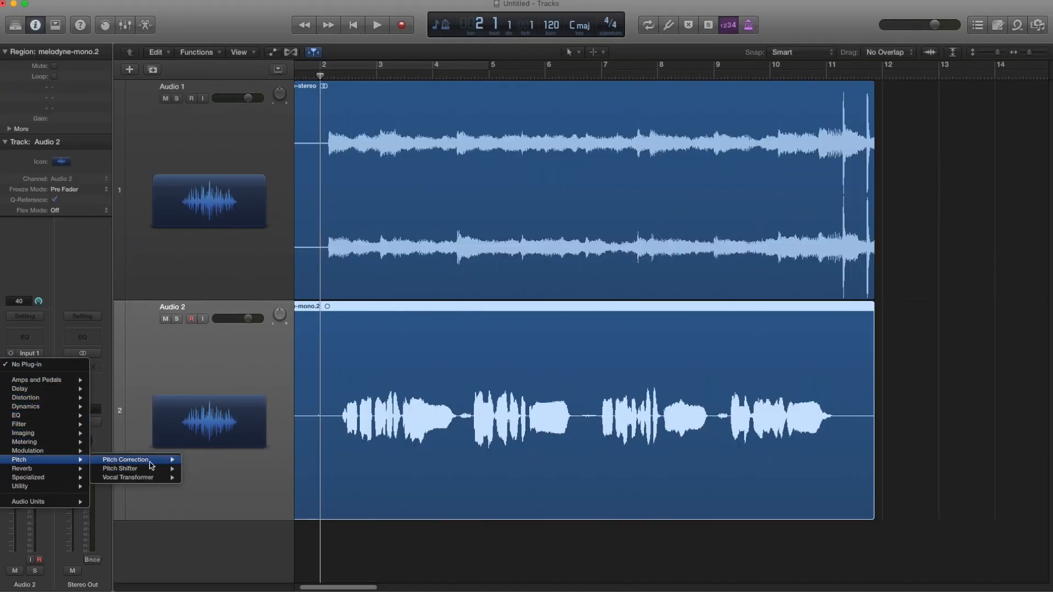
click(203, 460)
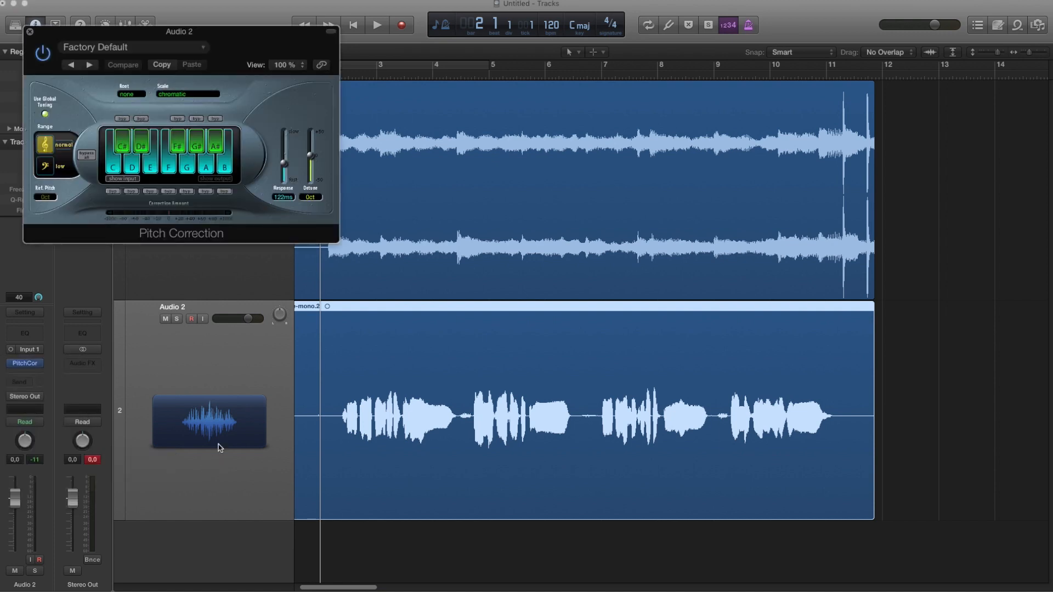
drag(159, 34, 760, 192)
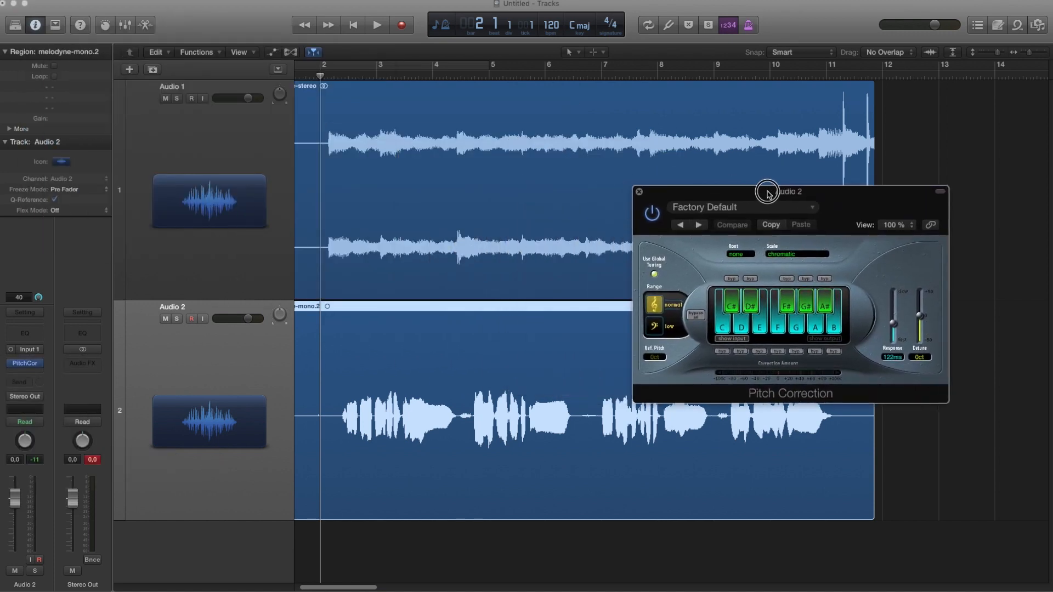
Set Pitch Correction's scale to natural min scale and its root to A
click(791, 255)
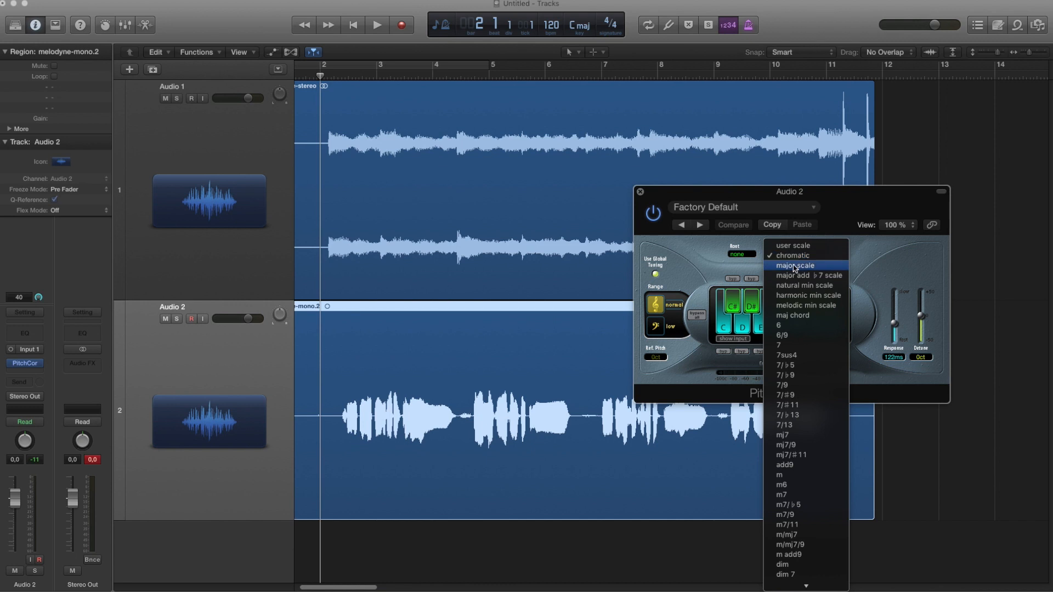
click(796, 285)
click(742, 254)
click(745, 345)
Play the song while lowering Pitch Correction's Response to 0.00 ms, and stop playback
click(380, 29)
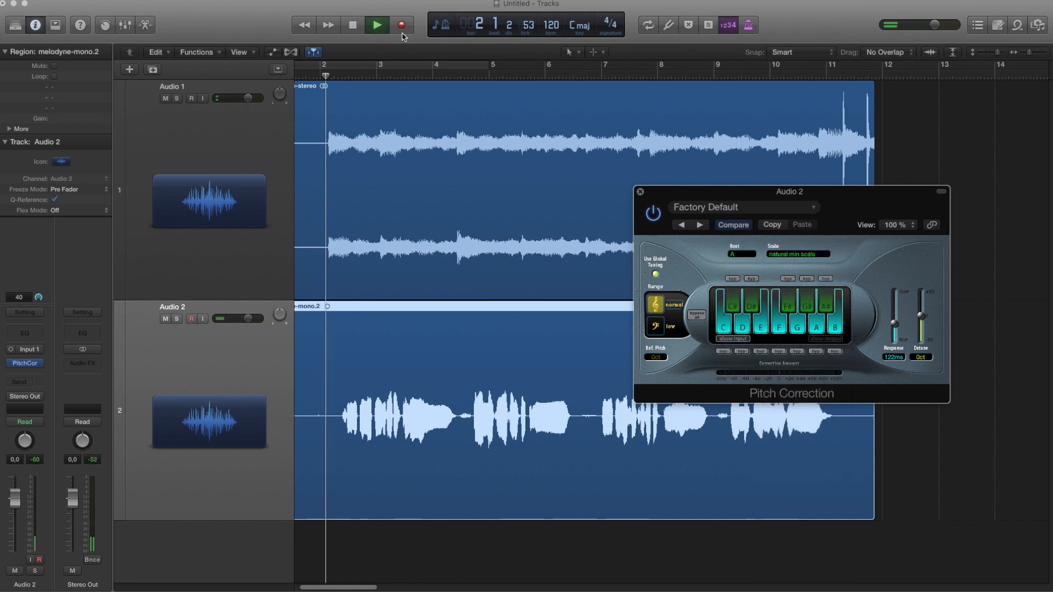
drag(898, 327, 895, 362)
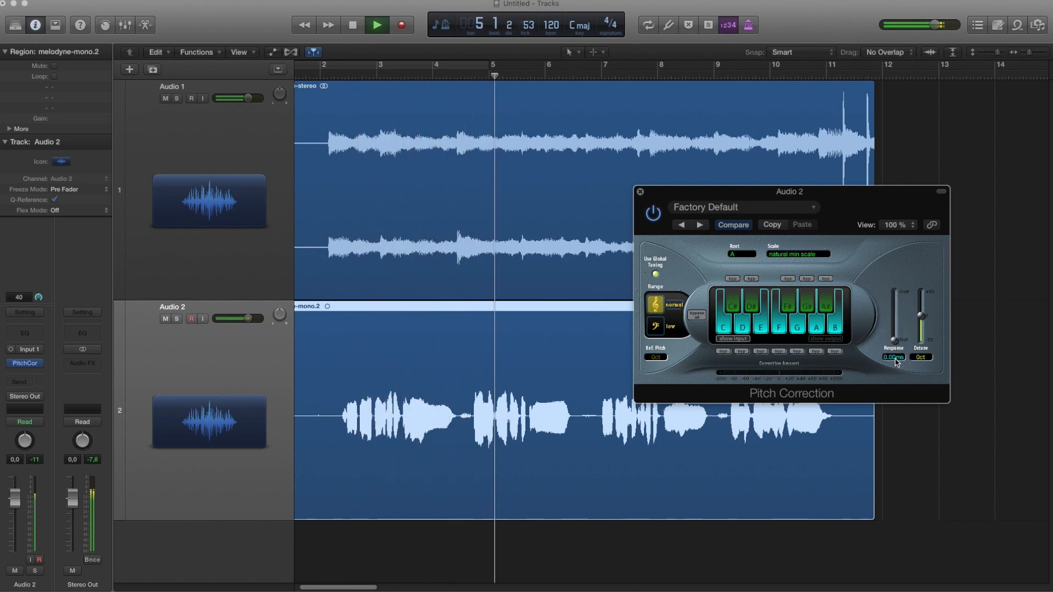
click(894, 343)
drag(894, 343, 905, 375)
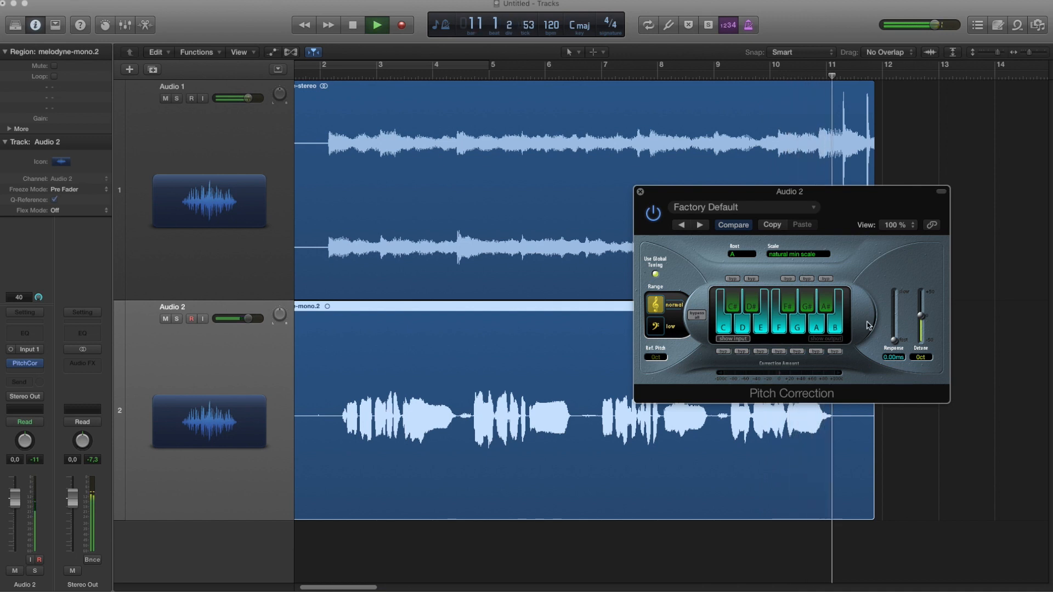
key(space)
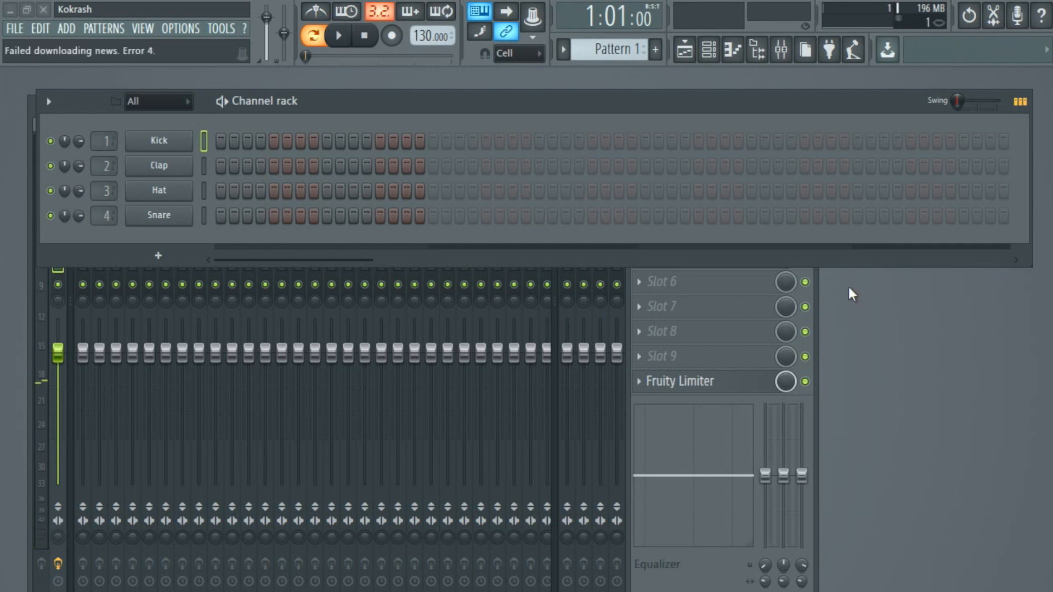
Switch to FL Studio and insert a Sampler channel above Snare in the channel rack
right_click(172, 214)
mouse_move(255, 327)
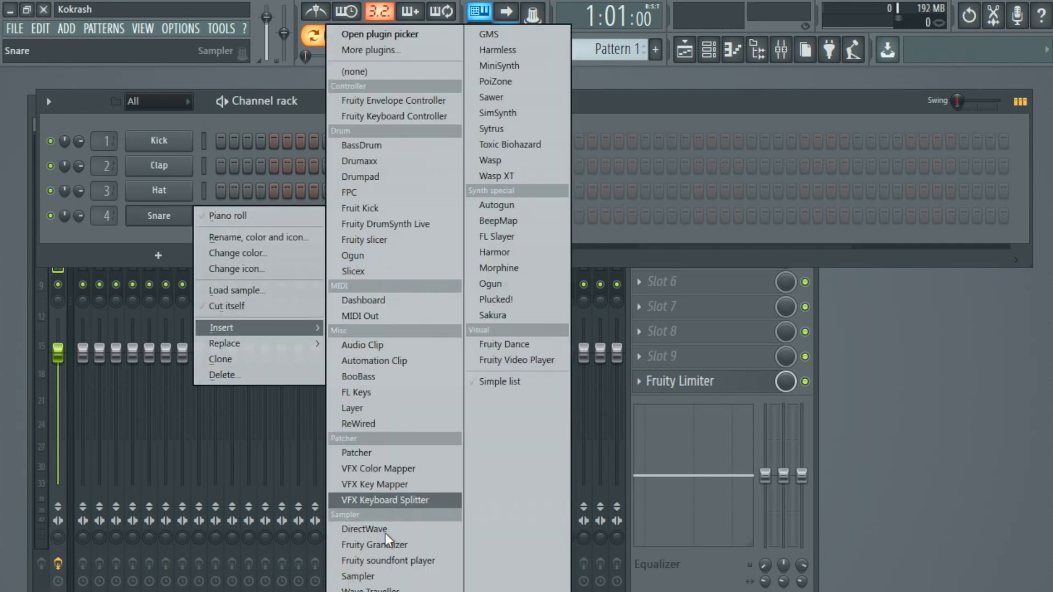
click(374, 575)
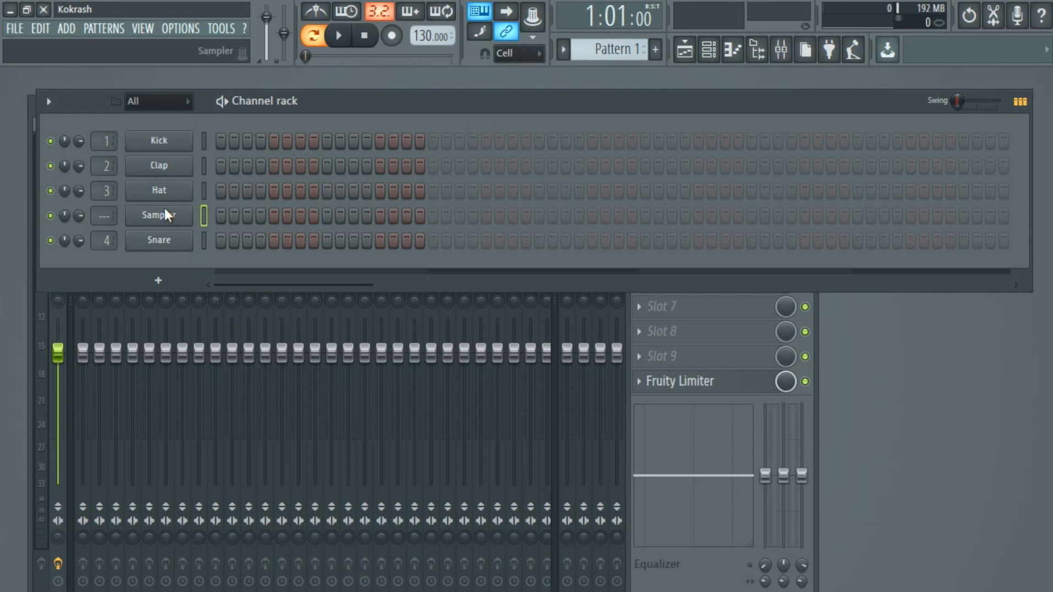
Load melodyne-stereo.wav into the new Sampler channel and close its settings
right_click(181, 213)
click(144, 215)
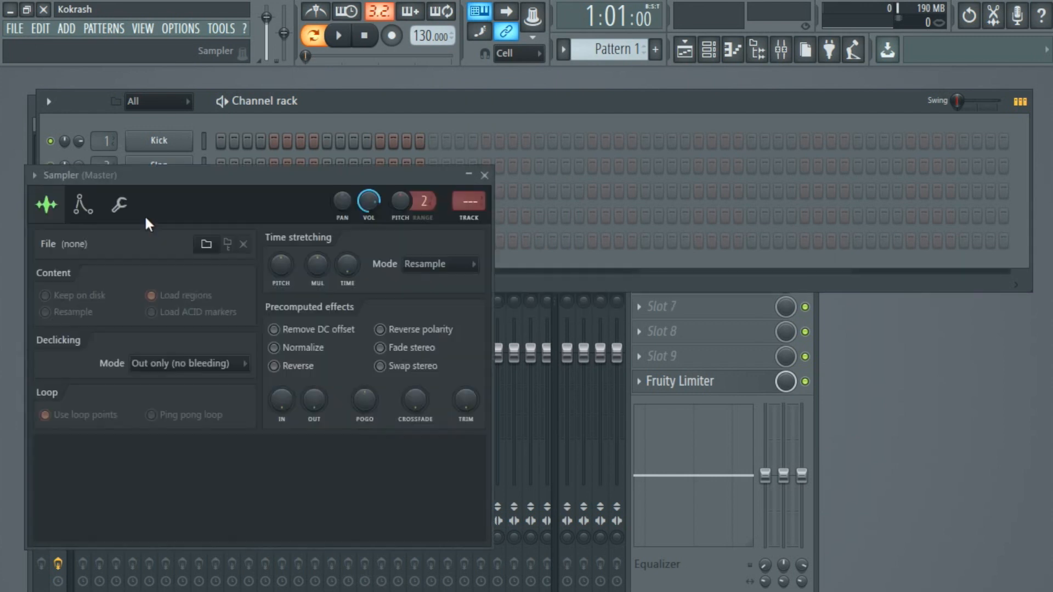
click(207, 242)
double_click(206, 334)
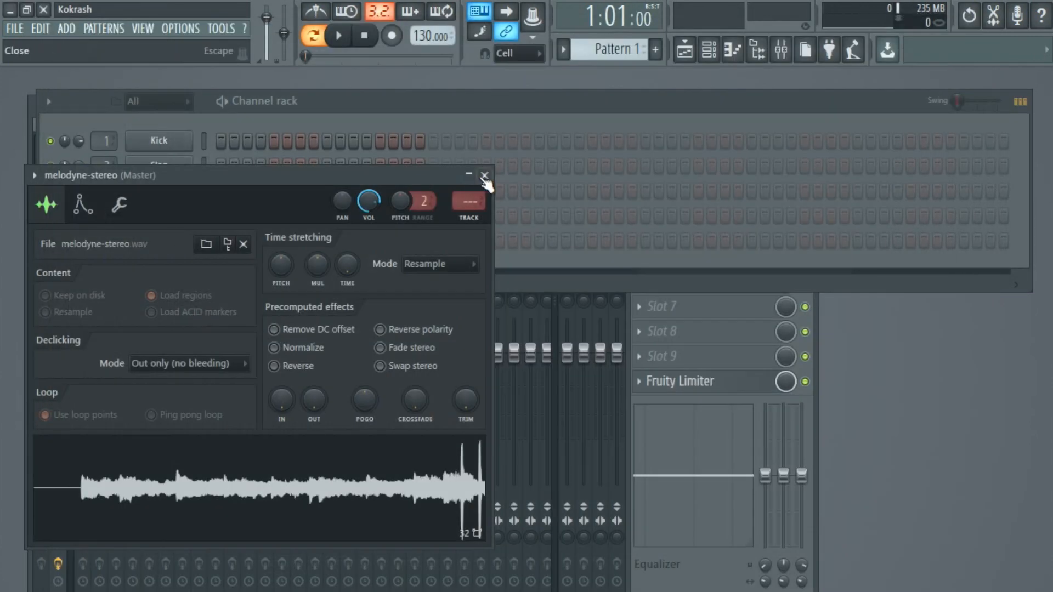
click(485, 175)
Replace the Snare channel's sample with melodyne-mono.wav and assign that channel to a free mixer track
click(159, 241)
click(221, 262)
double_click(212, 316)
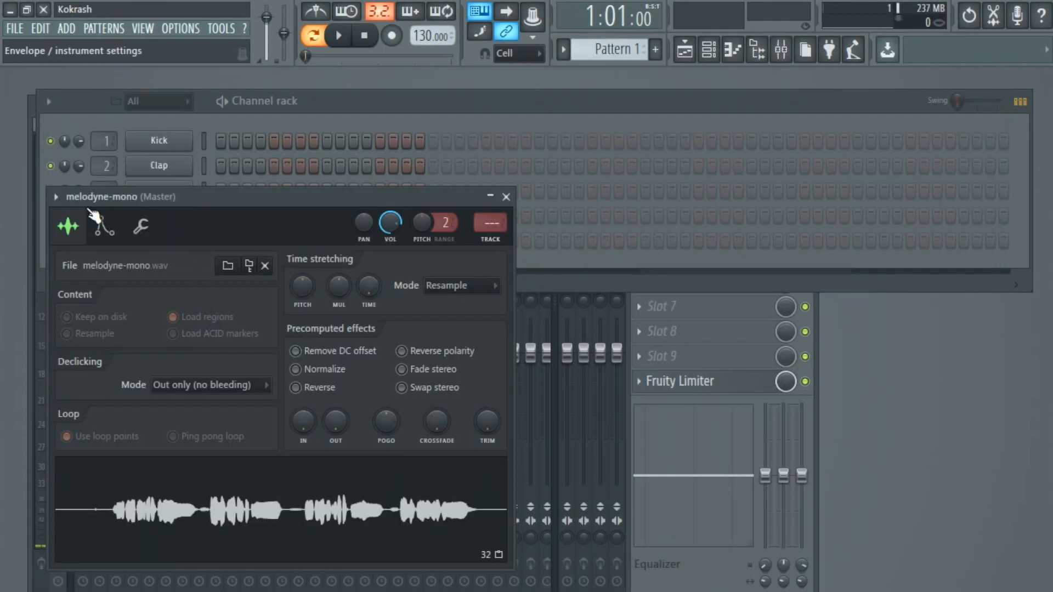
click(56, 197)
mouse_move(147, 231)
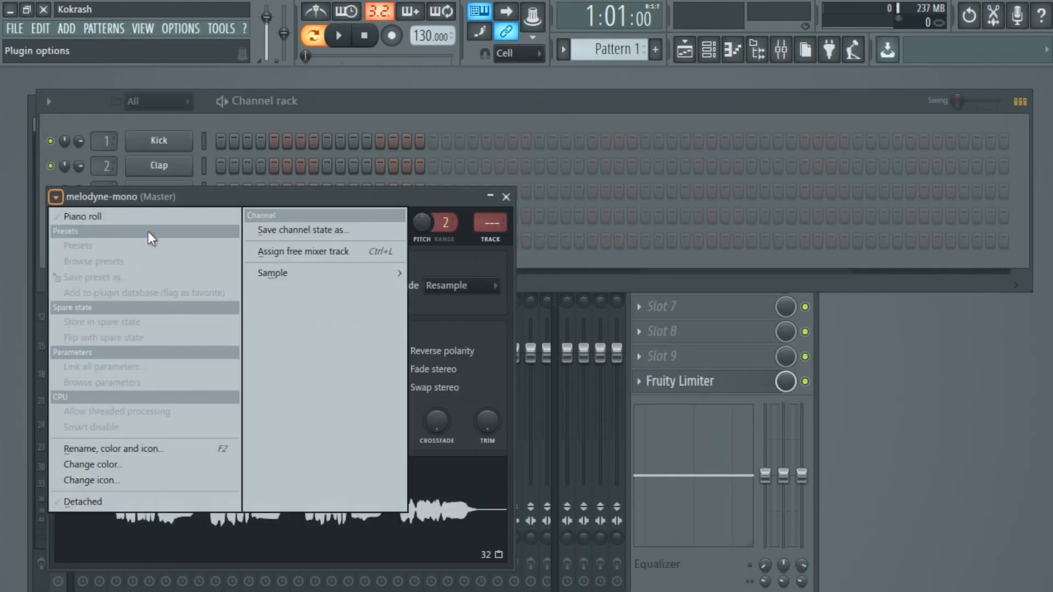
click(289, 251)
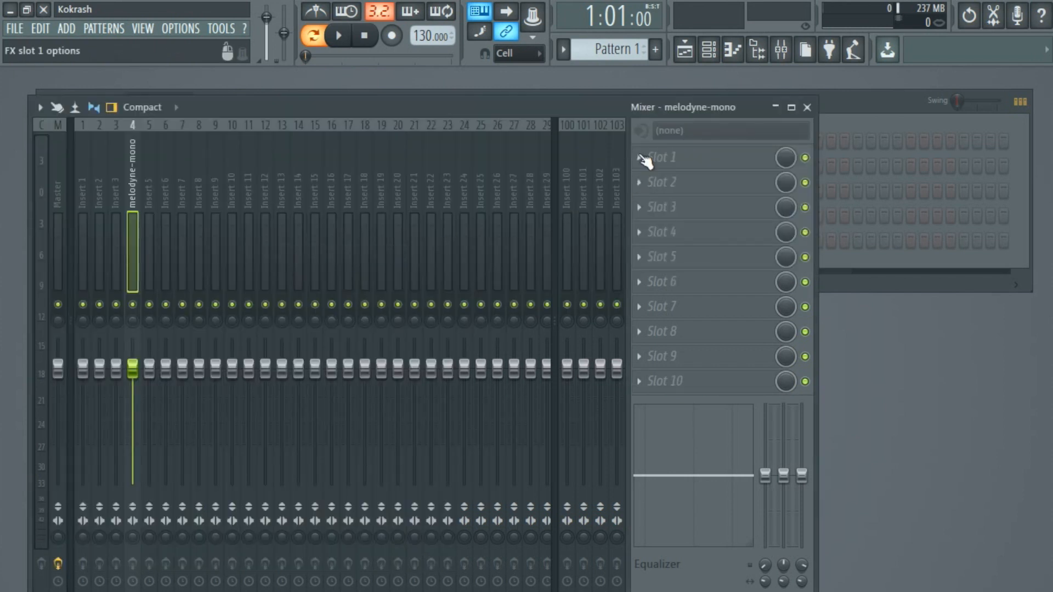
Load Pitcher into the first effect slot of the melodyne-mono mixer track and set its key to A
click(645, 159)
click(973, 218)
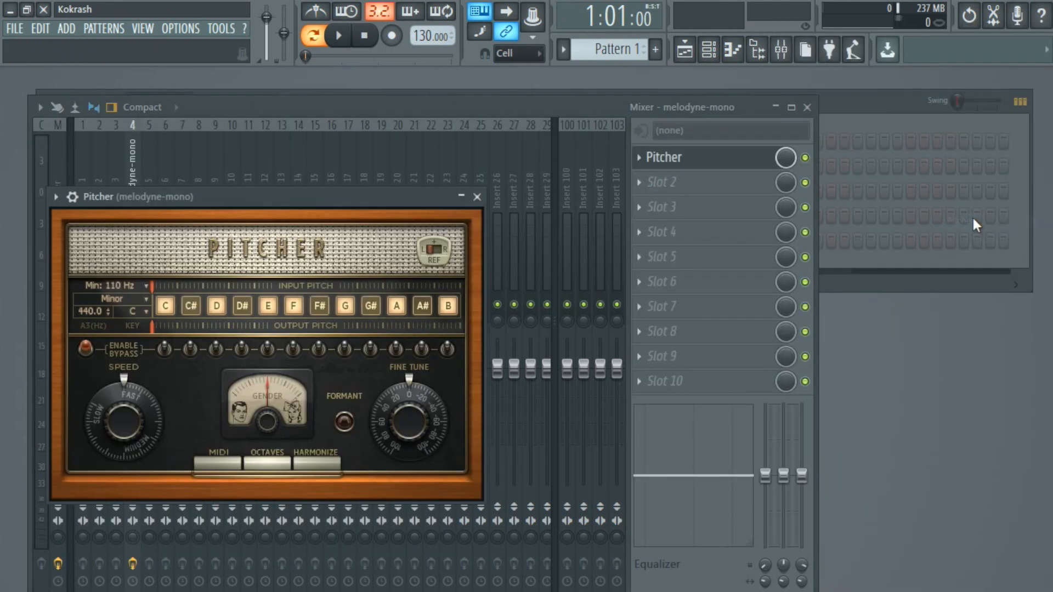
click(129, 307)
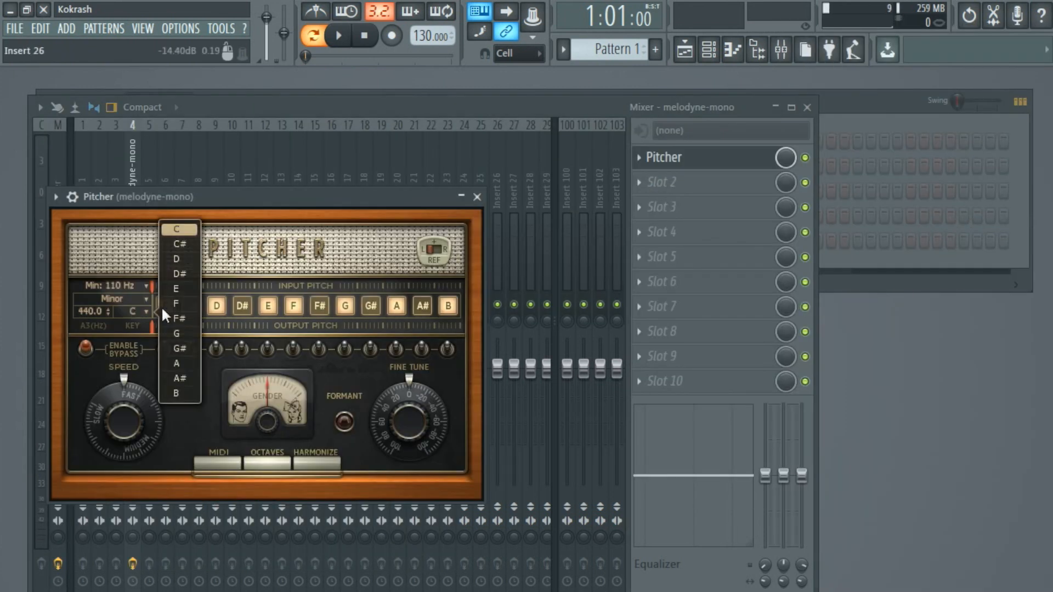
click(180, 362)
Trigger melodyne-stereo and melodyne-mono on their first steps, and lay out Pattern 1 on Track 1 of the playlist for playback
key(F6)
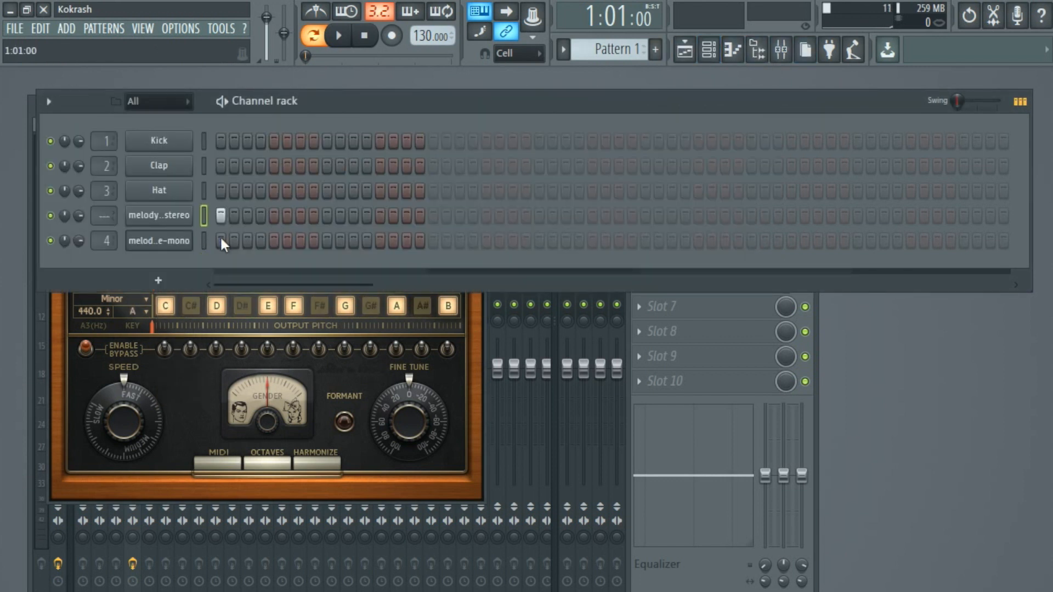
click(684, 50)
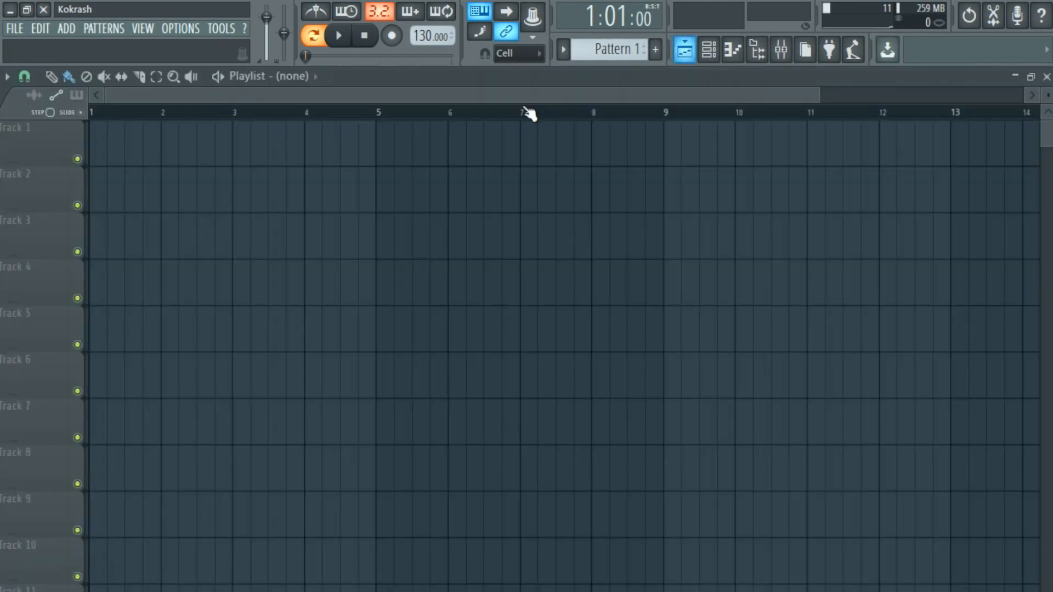
click(160, 149)
drag(100, 119, 71, 116)
drag(155, 142, 1051, 143)
drag(510, 94, 1023, 95)
drag(499, 146, 829, 144)
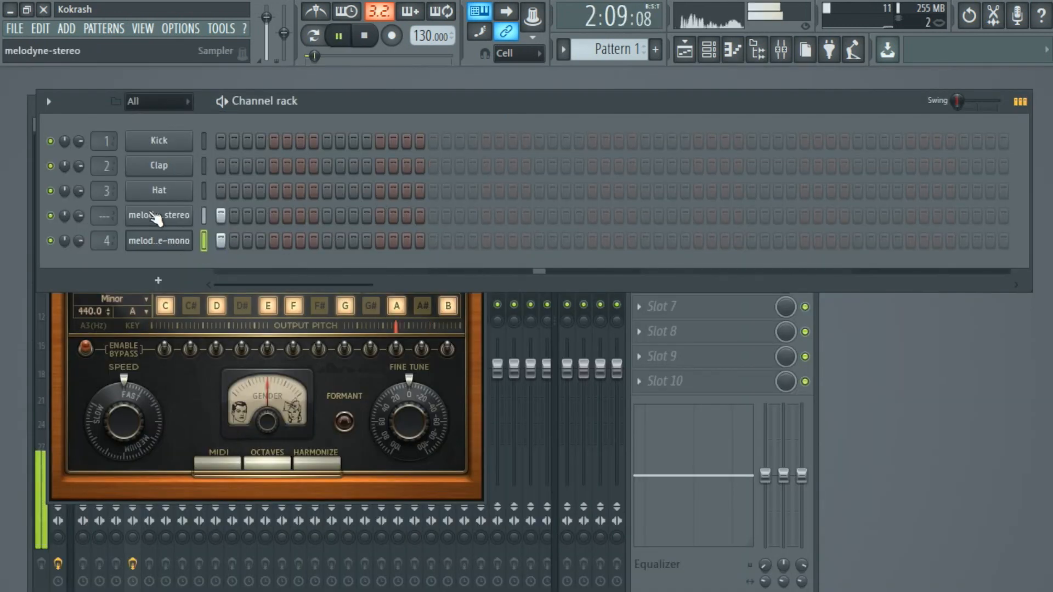
Adjust the melodyne-stereo channel's volume to about 75% during playback and close its settings
click(147, 209)
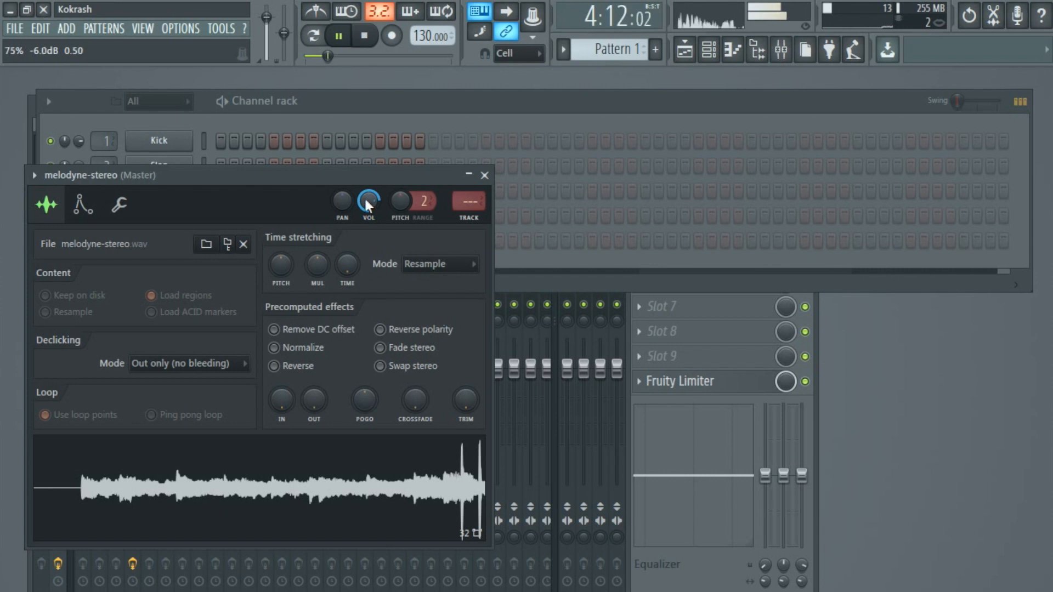
click(483, 176)
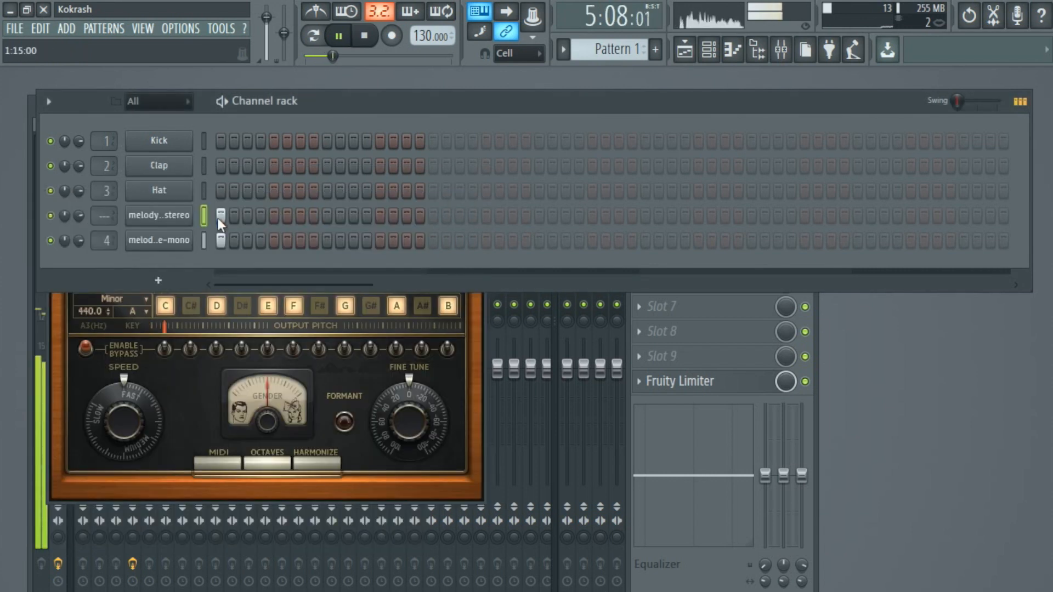
Compare the playing melodyne-mono vocal with Pitcher bypassed and enabled in the mixer, and reopen the Pitcher window
click(182, 239)
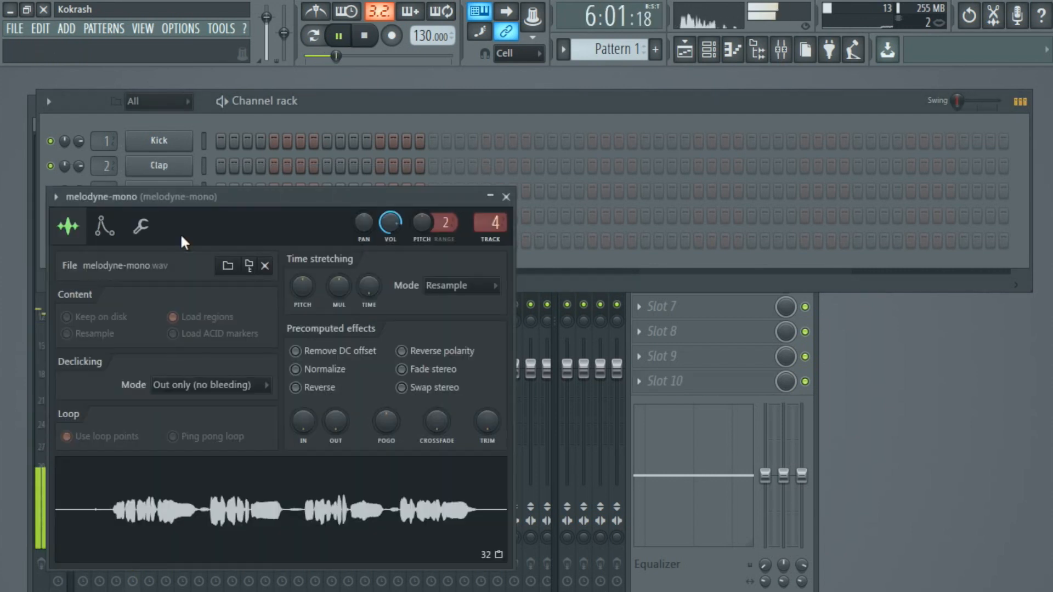
click(819, 336)
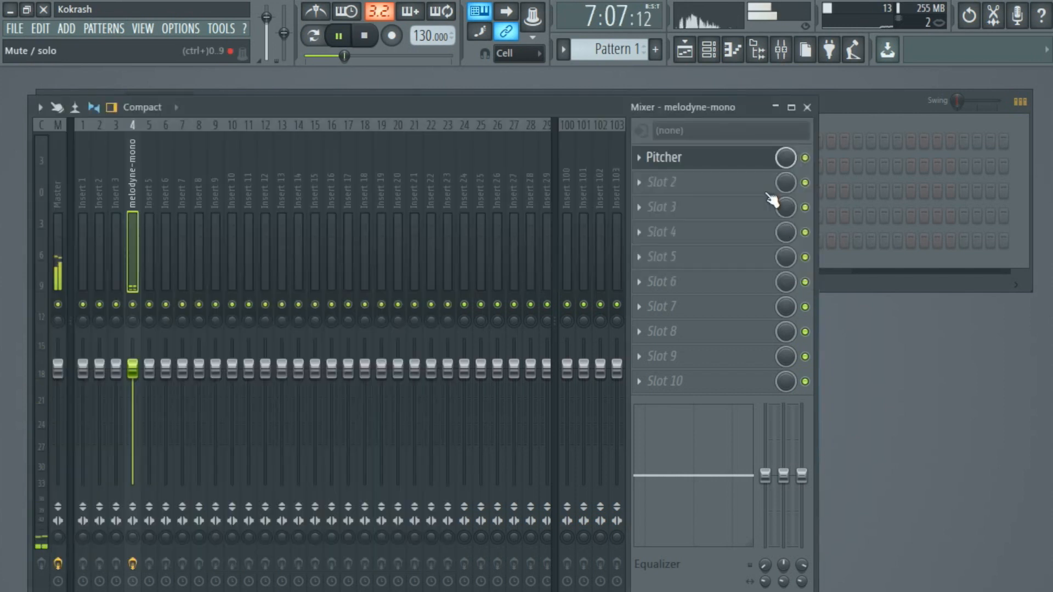
click(805, 158)
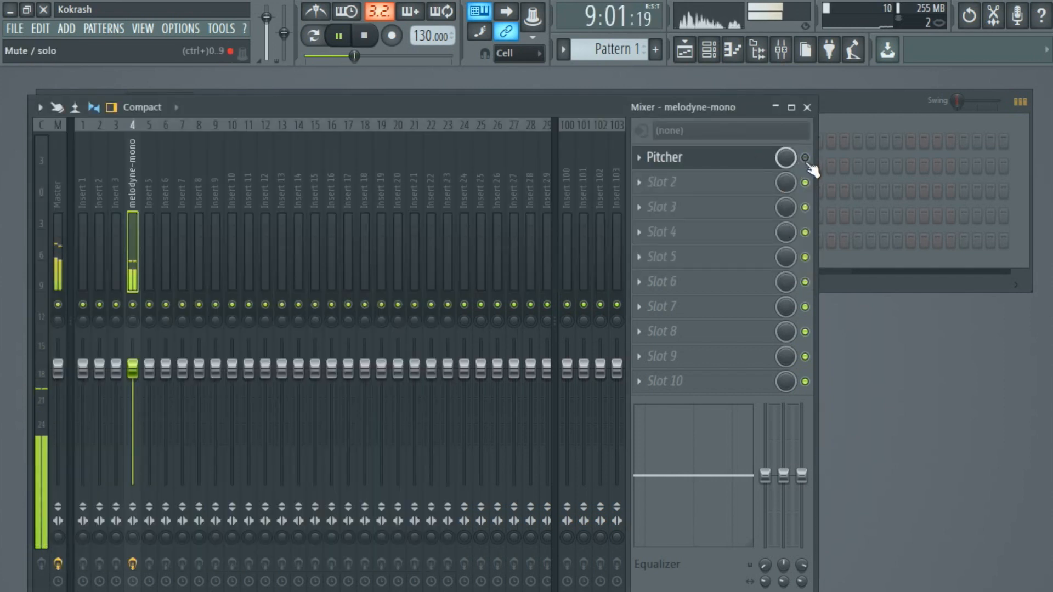
click(738, 169)
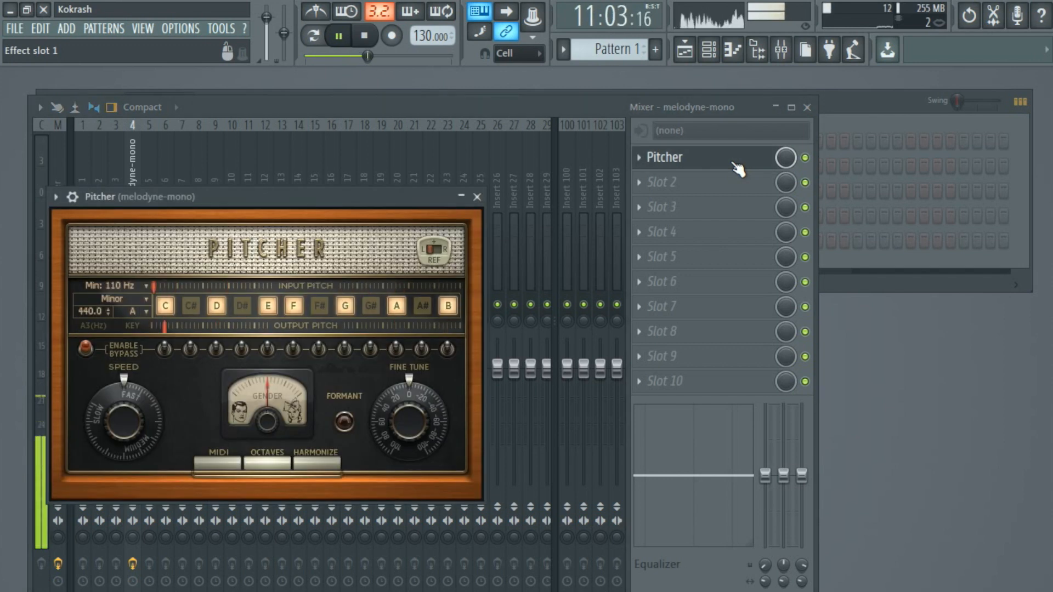